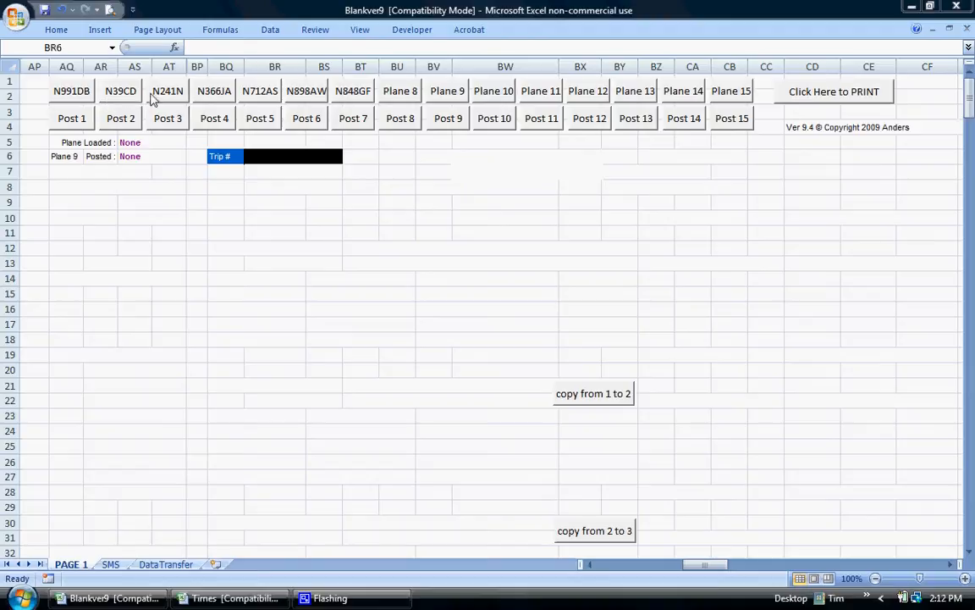
Step: Load the trip sheet for aircraft N39CD and enter WWJ101 as the trip number
click(121, 95)
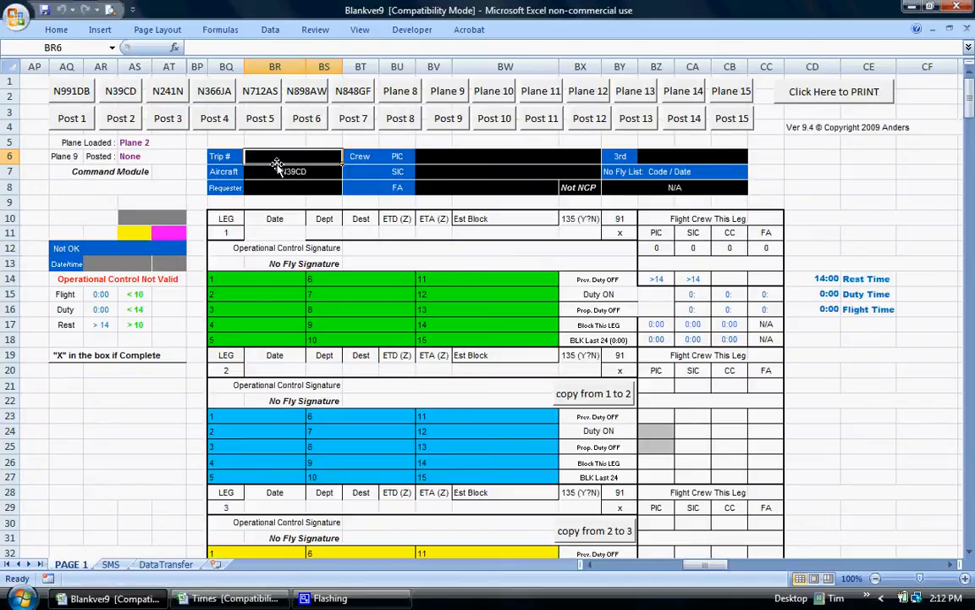
text(W)
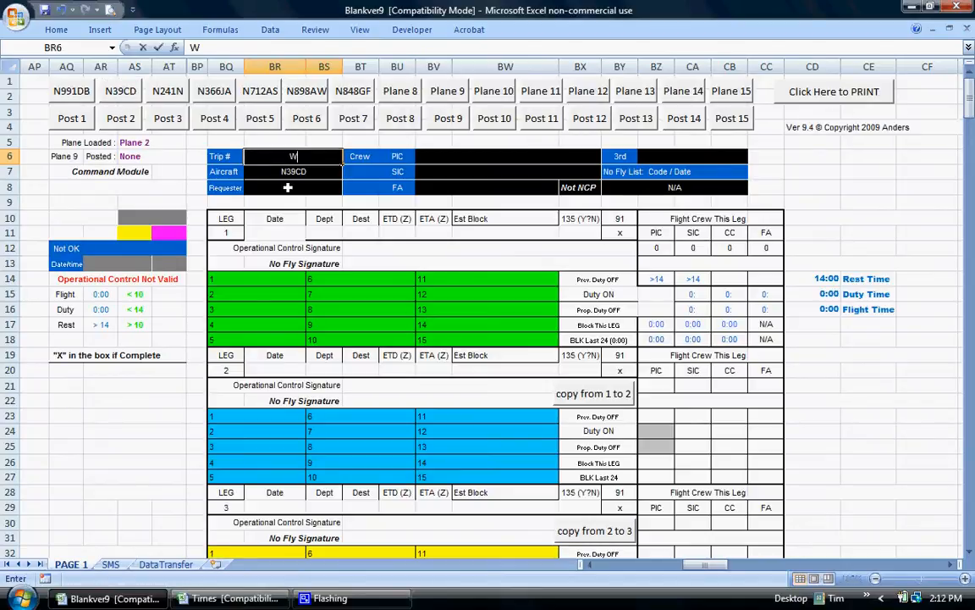
text(WJ1010)
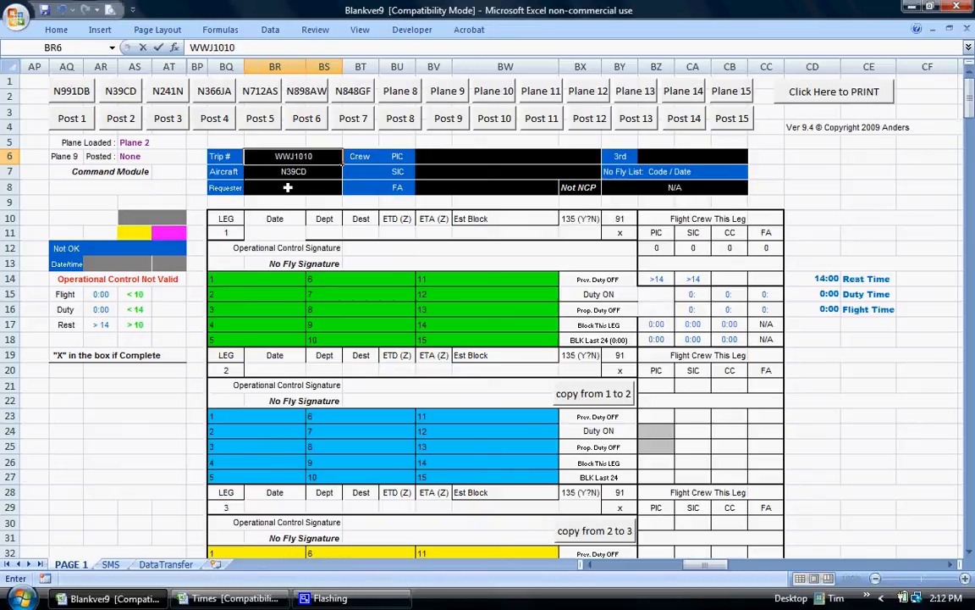
key(Return)
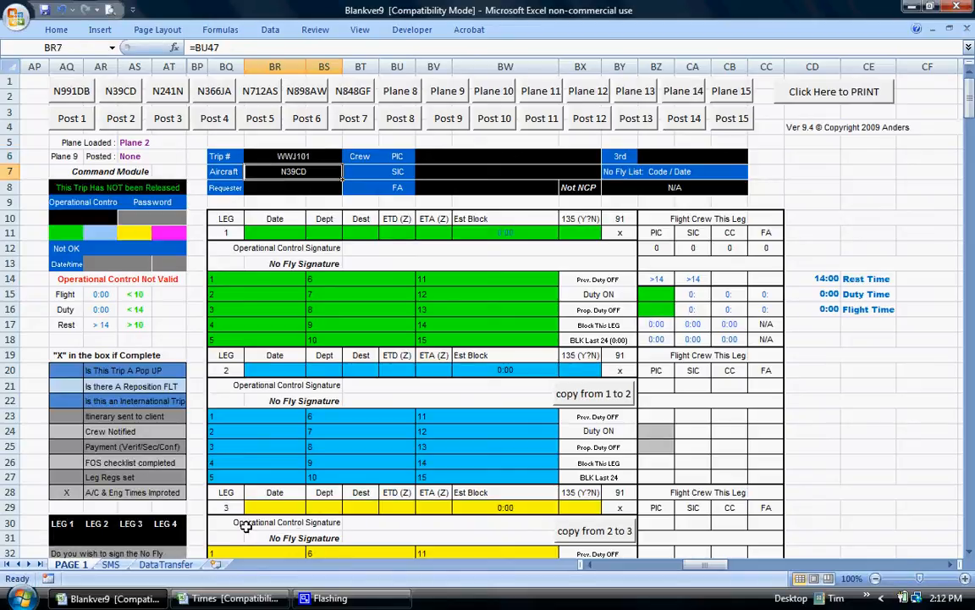
Step: Choose the requester's name for the trip from the available requesters
click(301, 190)
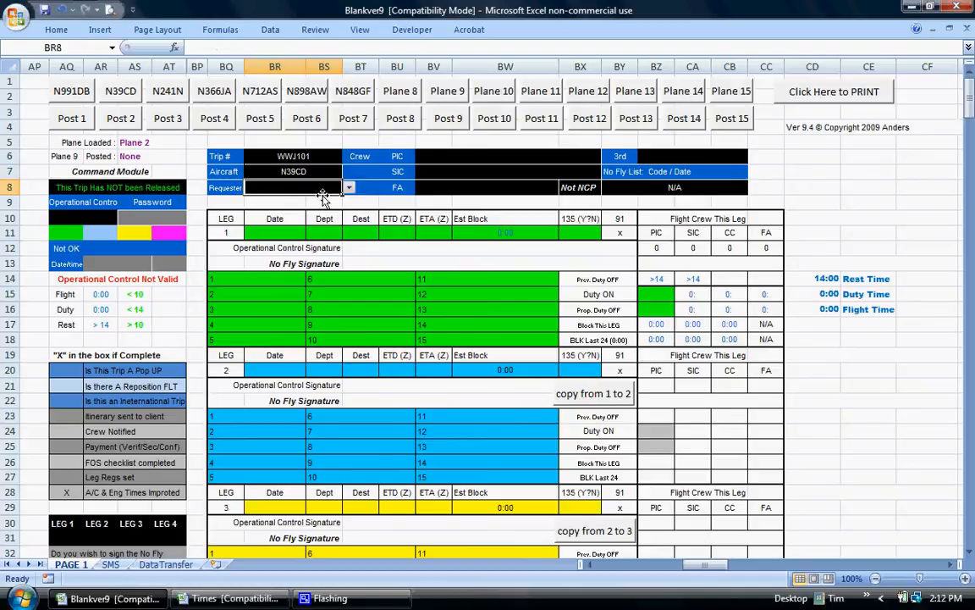
click(348, 187)
click(321, 211)
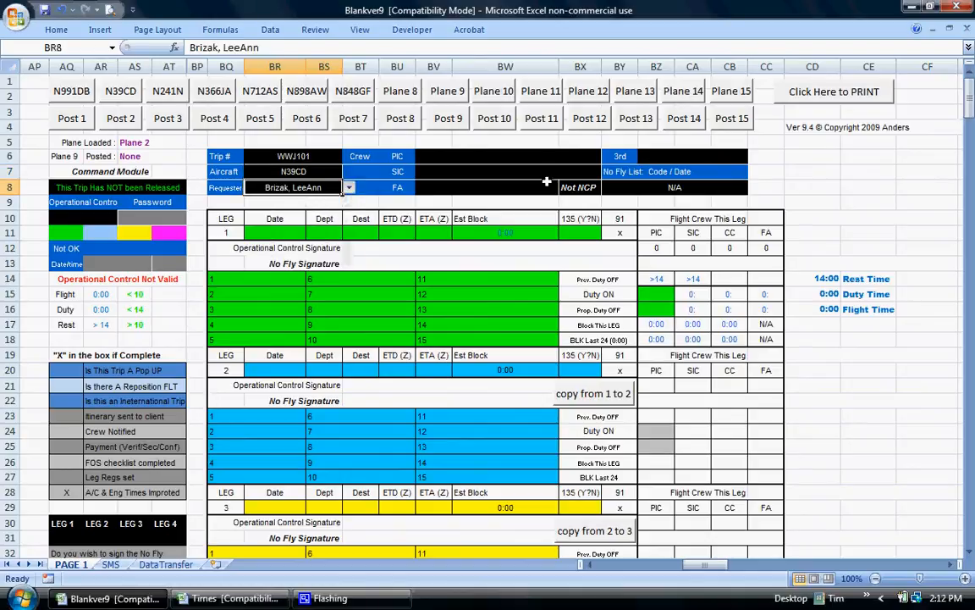
Step: Assign the PIC and the SIC for the trip by choosing their names from the crew roster
click(540, 157)
click(607, 159)
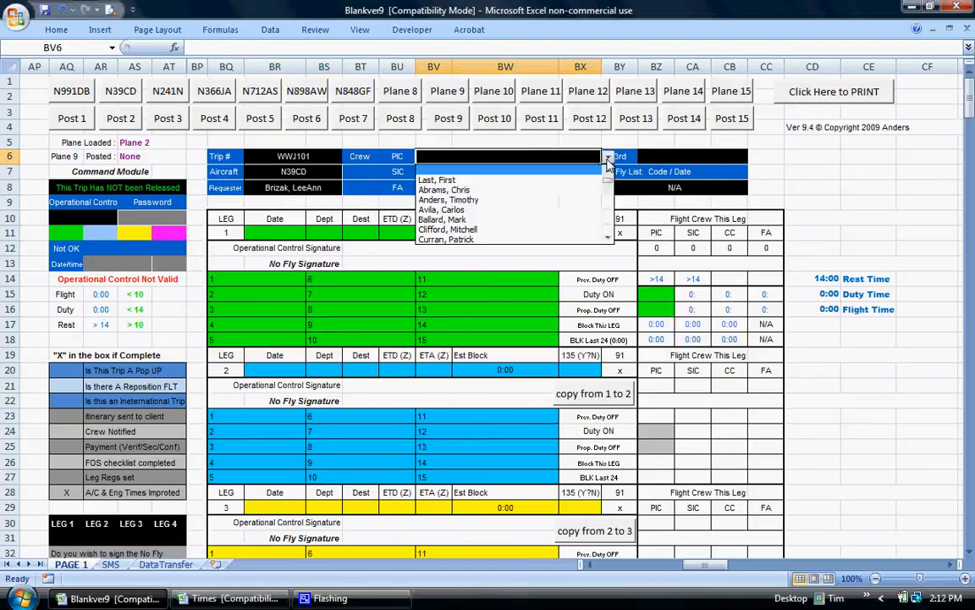
click(474, 200)
click(513, 172)
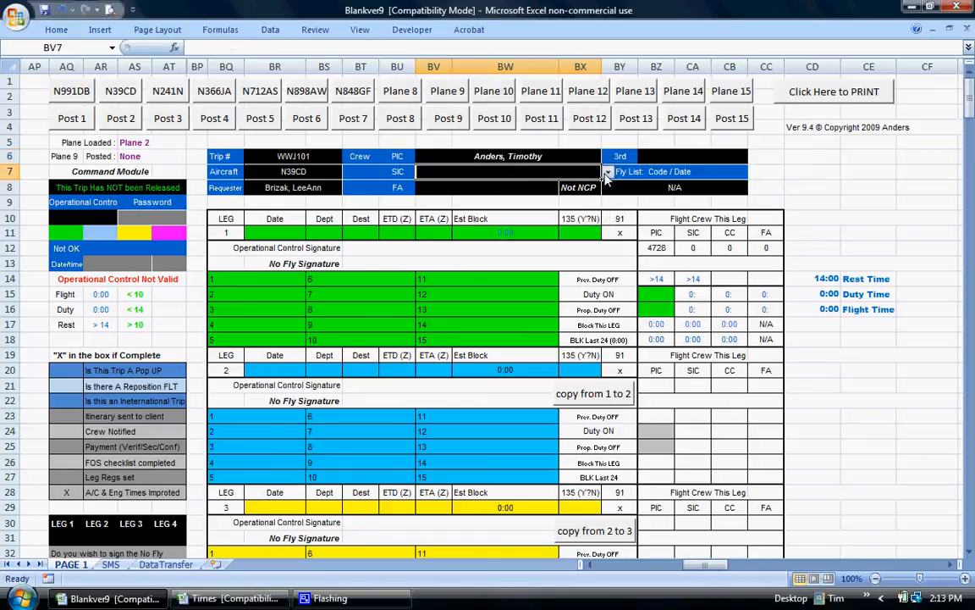
click(607, 172)
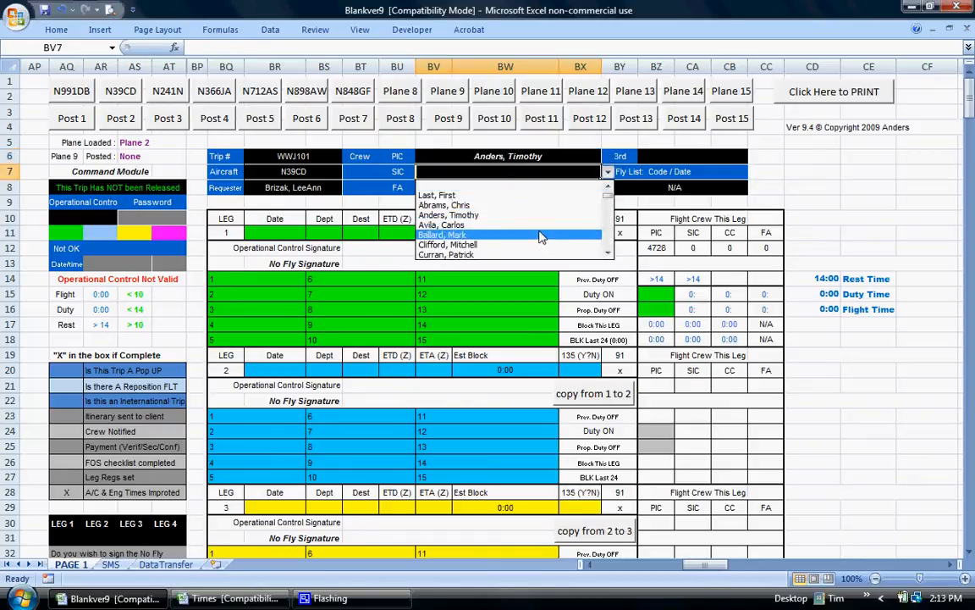
click(488, 226)
Step: Assign the flight attendant (FA) for the trip by choosing the person's name from the roster
click(569, 189)
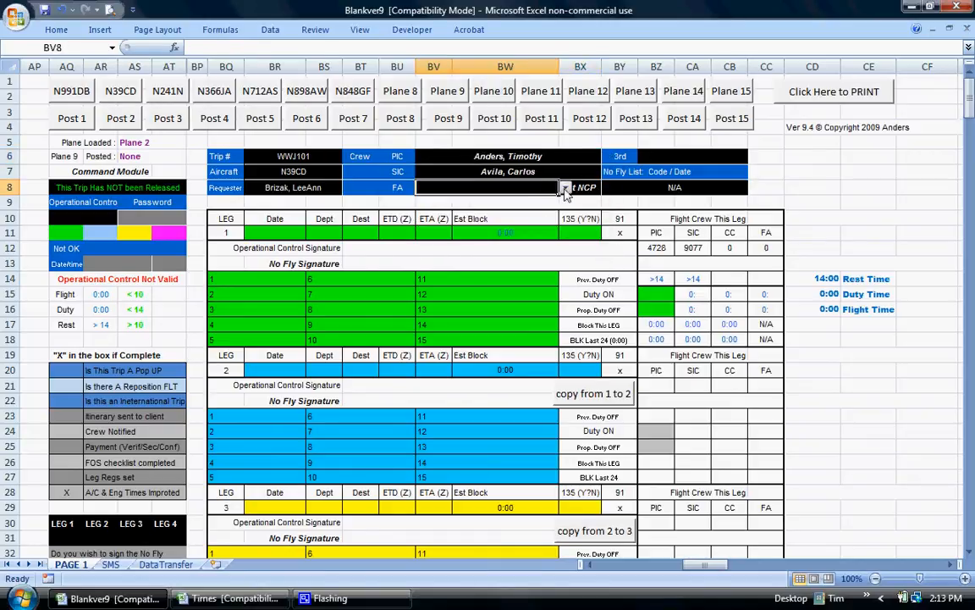
click(565, 187)
scroll(569, 245, down, 10)
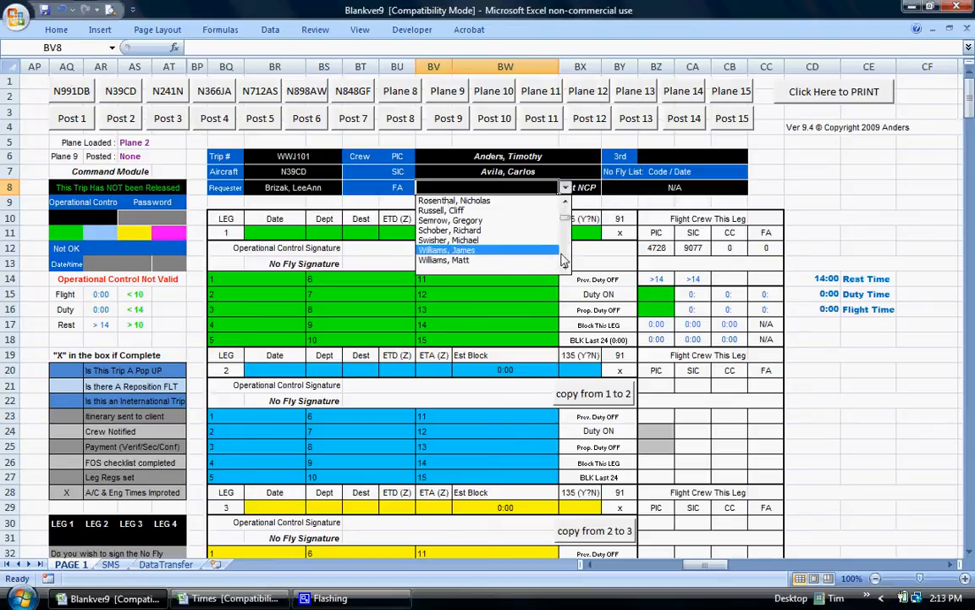
scroll(504, 237, up, 5)
click(512, 249)
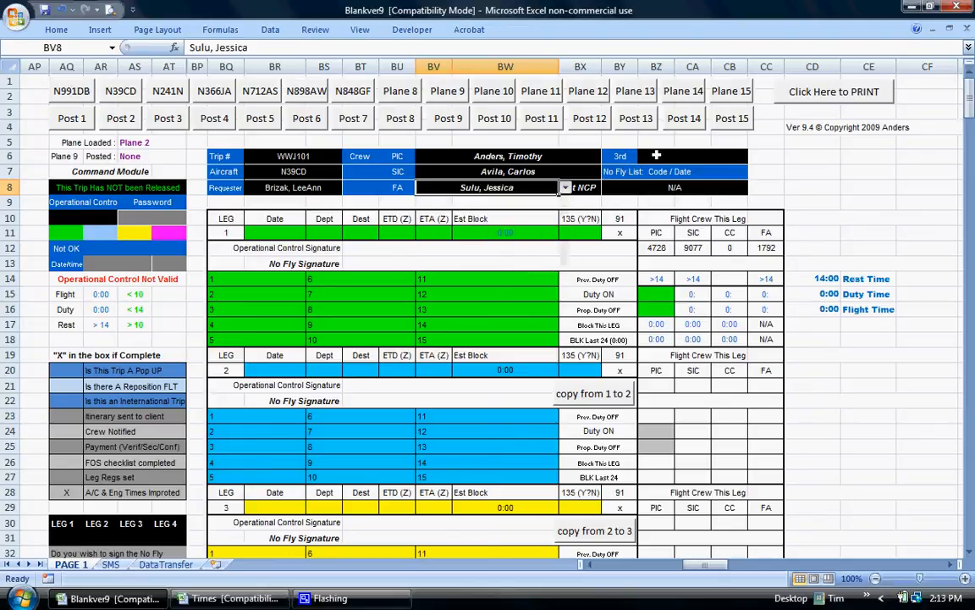
Step: Enter the leg 1 date as 1/1, with departure TEB and destination VNY
click(339, 237)
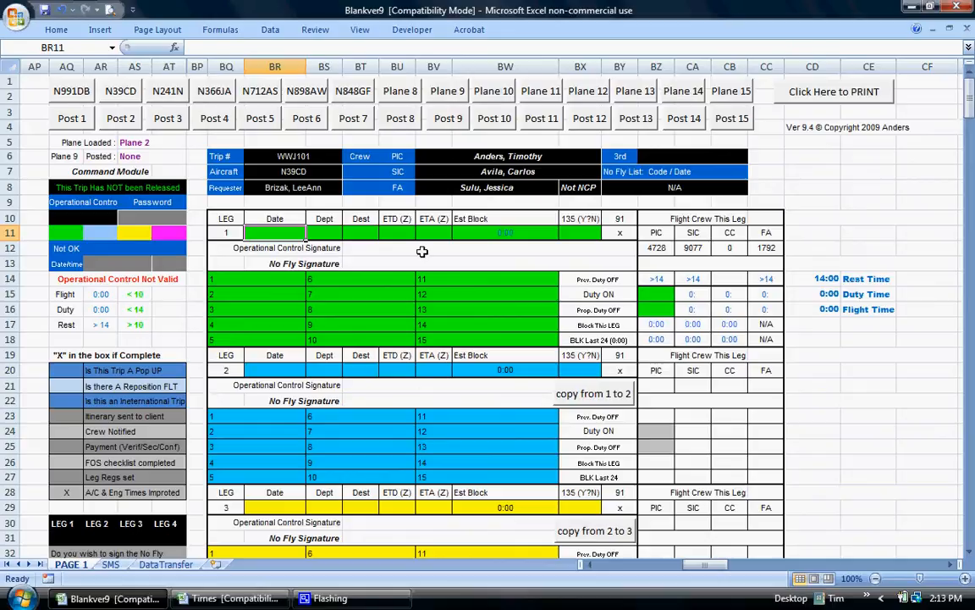
text(1/1)
key(Tab)
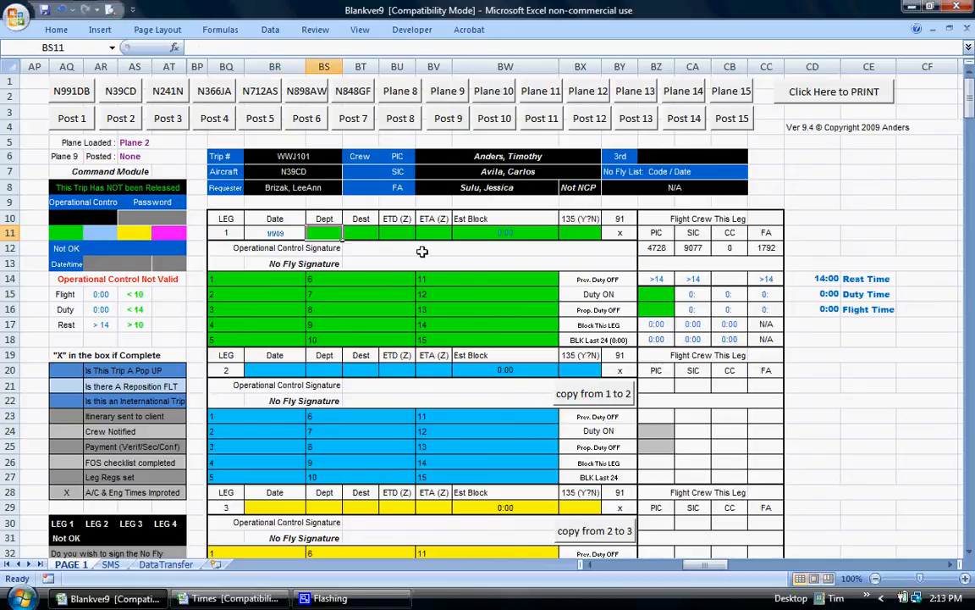
text(TEB)
key(Tab)
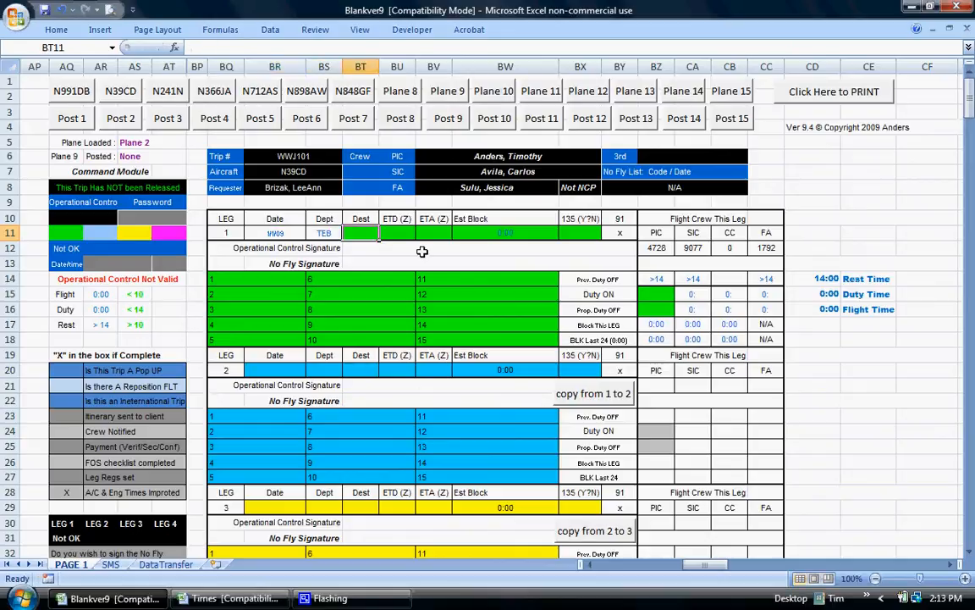
text(VNT)
key(Tab)
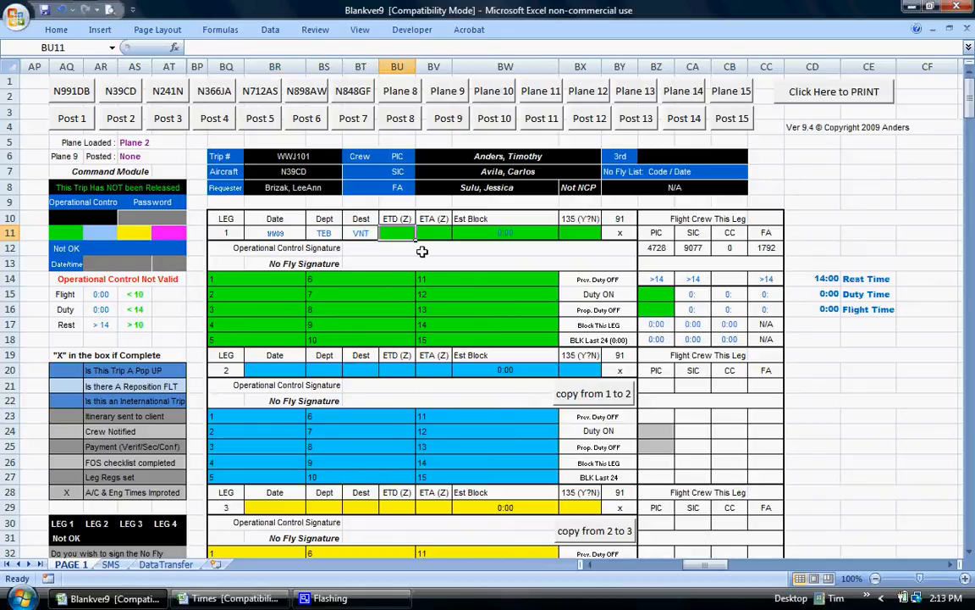
key(shift+Tab)
key(BackSpace)
text(VNY)
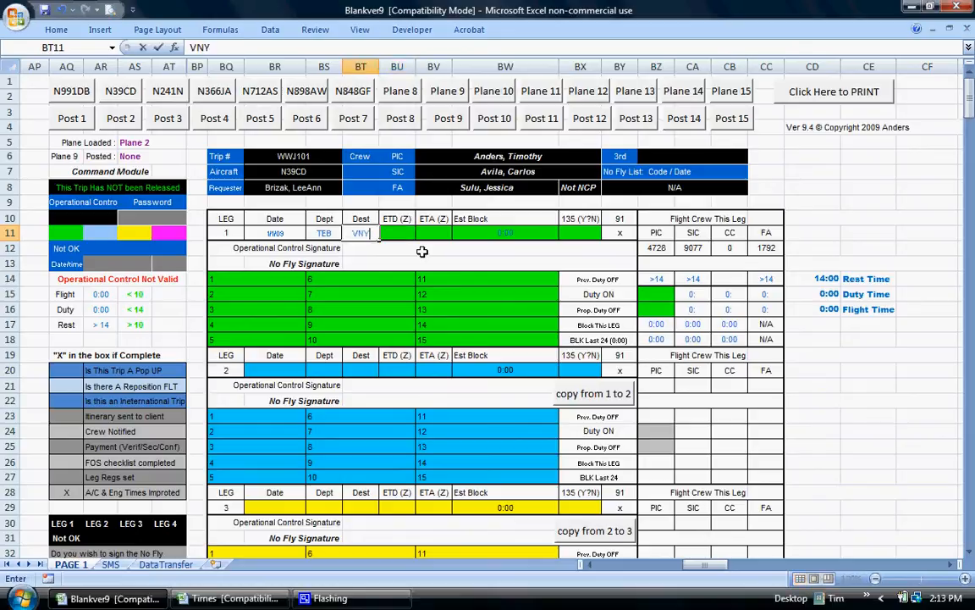
key(Tab)
Step: Set the leg 1 ETD to 08:00 and the ETA to 13:00
text(8)
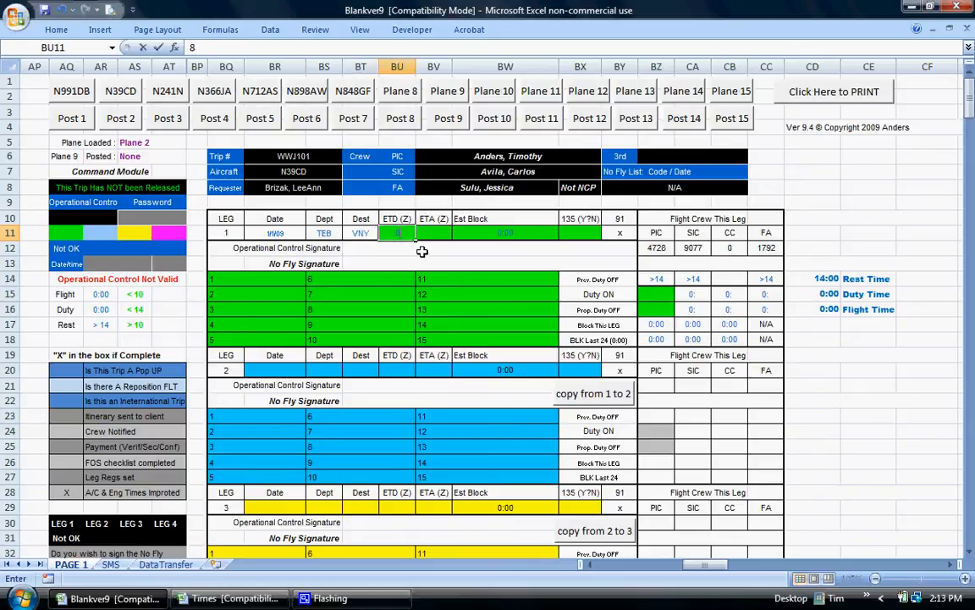
text(:00)
key(Tab)
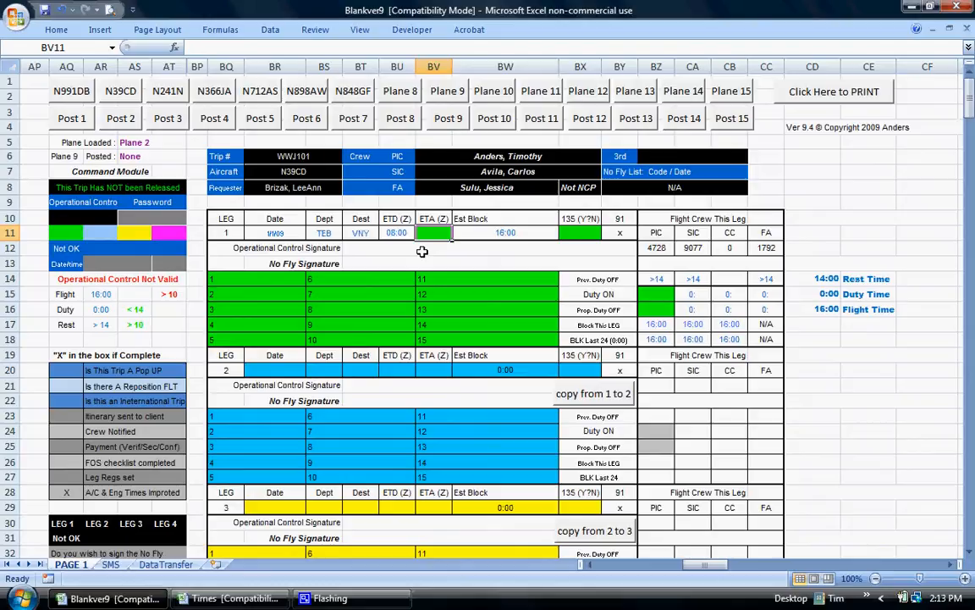
text(13:0)
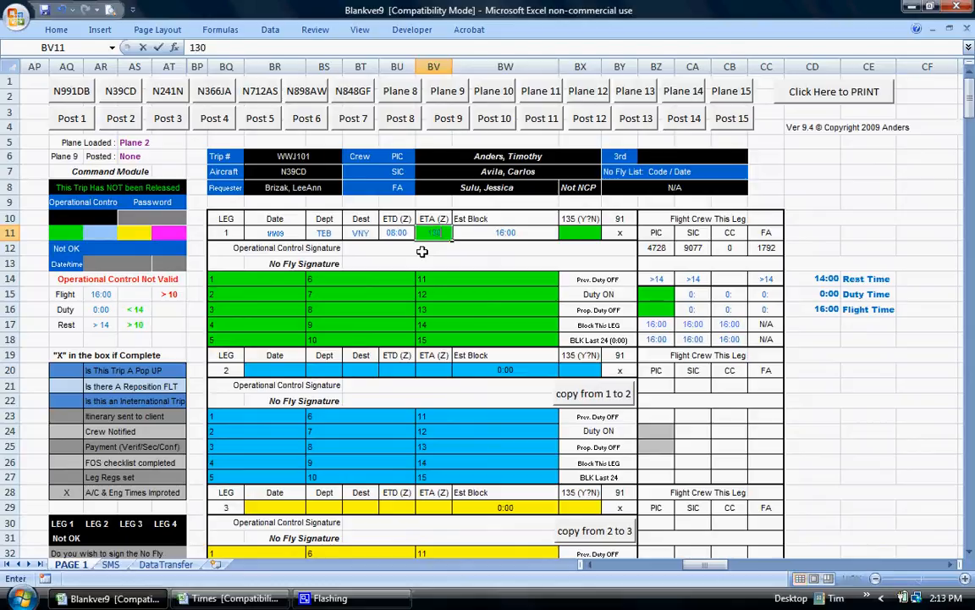
text(0)
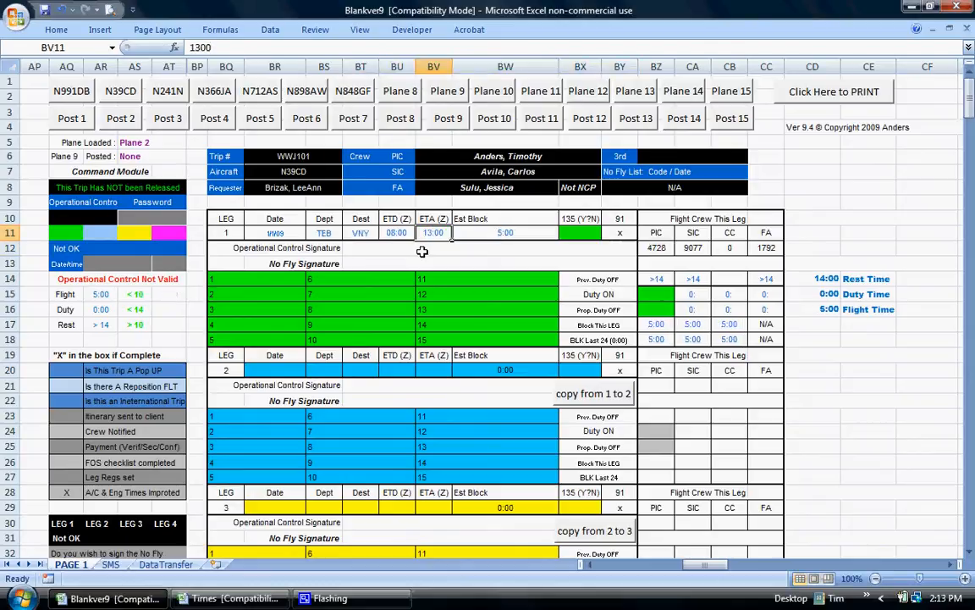
key(Tab)
Step: Mark leg 1 as a 135 flight with y
key(Tab)
text(y)
key(Return)
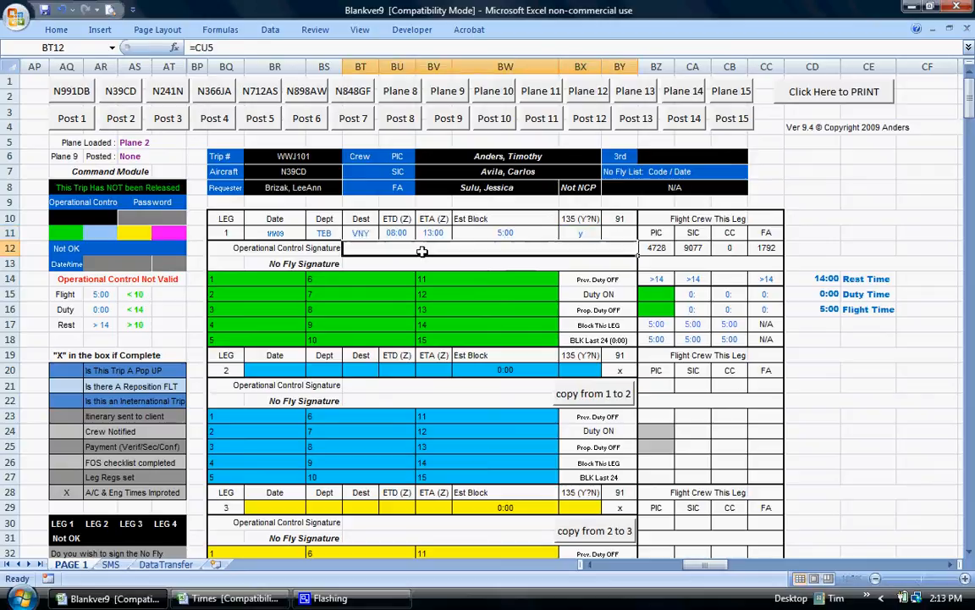
Step: Enter the first passenger's full name, numbered 1, in the first passenger slot of leg 1
key(Down)
key(Down)
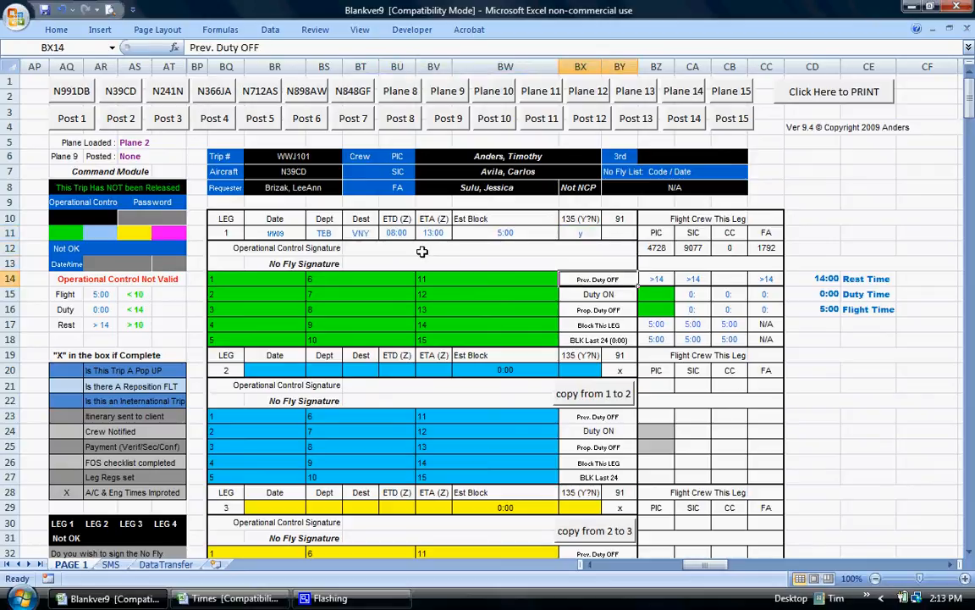
key(Left)
key(Left)
key(Left)
text(1)
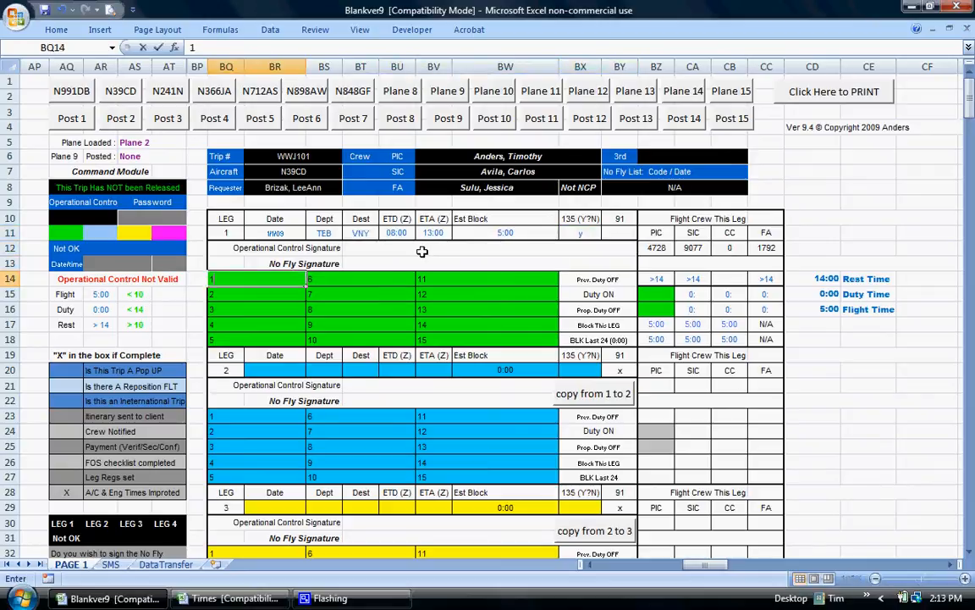
text(. John Doe)
key(Return)
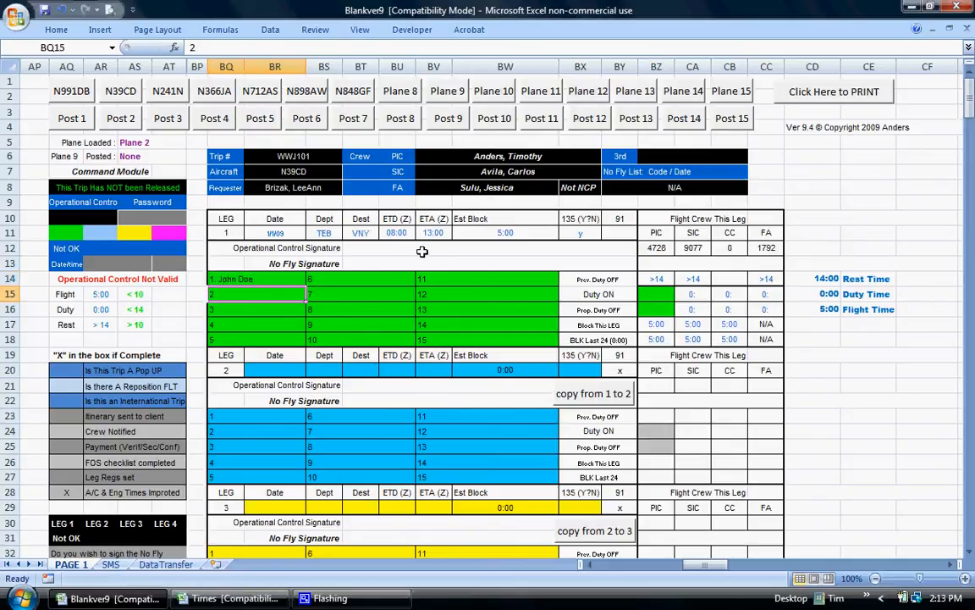
Step: Set the PIC's leg 1 Duty ON time to 700 and proposed duty-off time to 1400
key(Right)
key(Right)
key(Right)
key(Right)
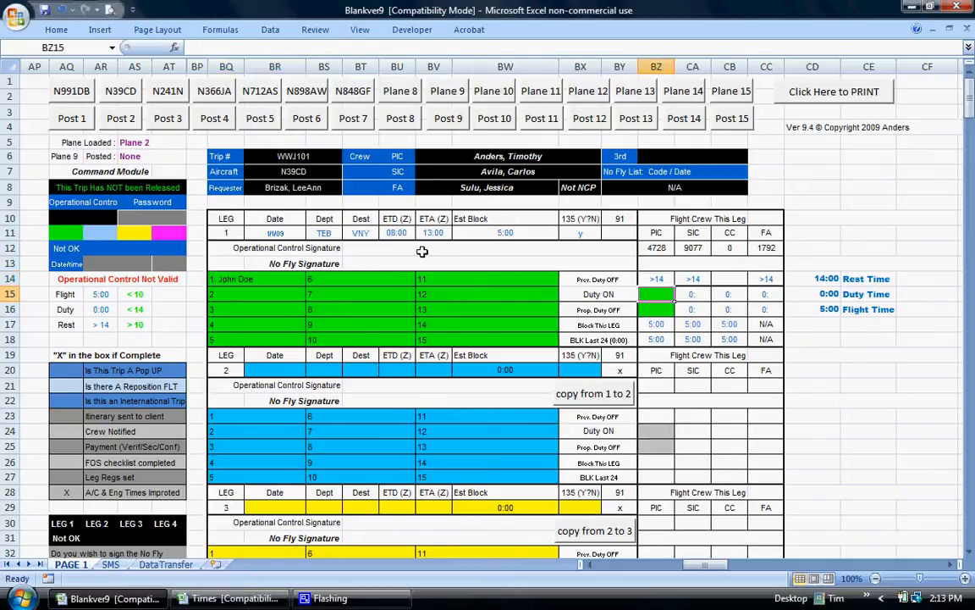
text(700)
key(Return)
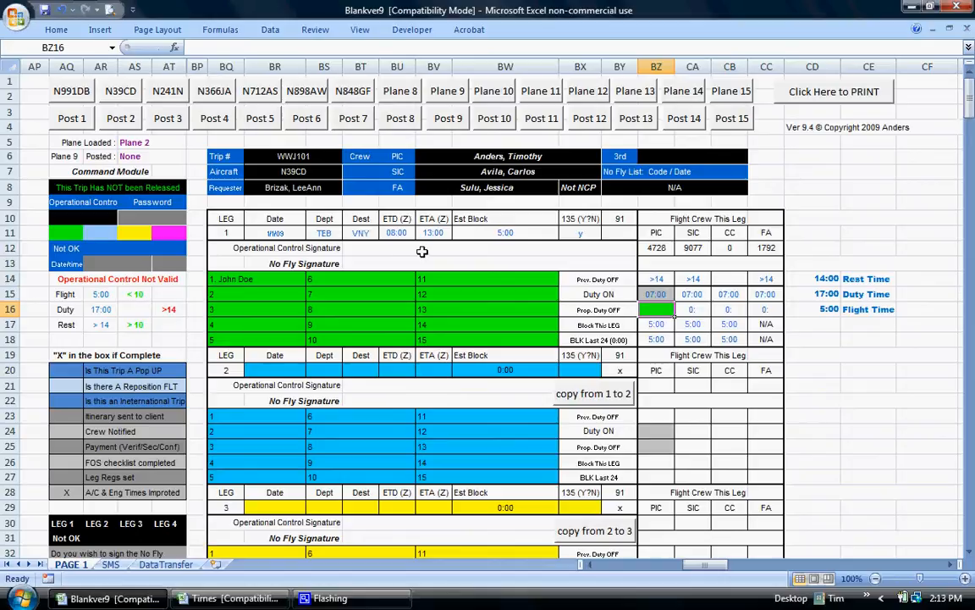
text(1400)
key(Return)
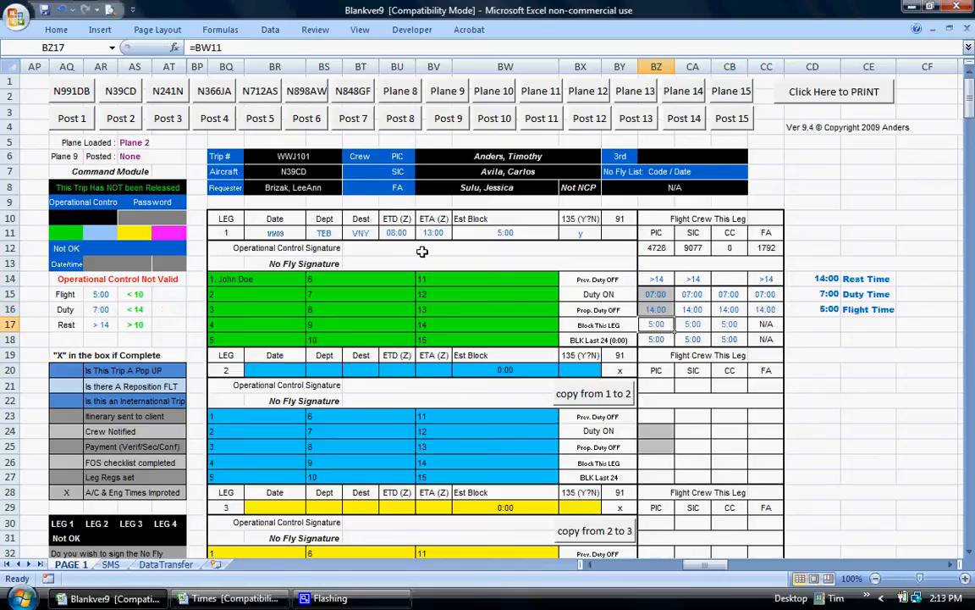
key(Return)
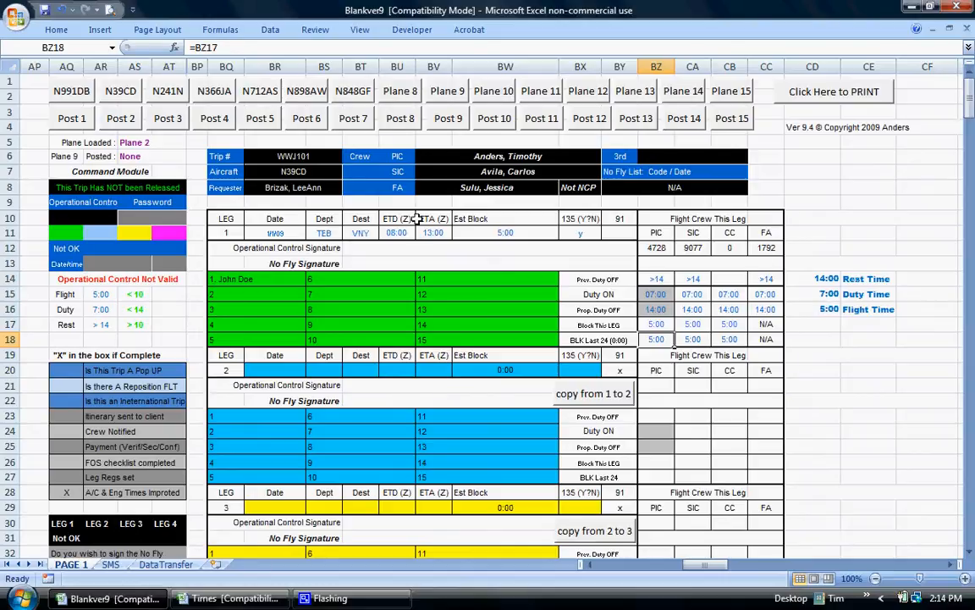
Step: Change the leg 1 ETA to 2100
click(439, 235)
text(2100)
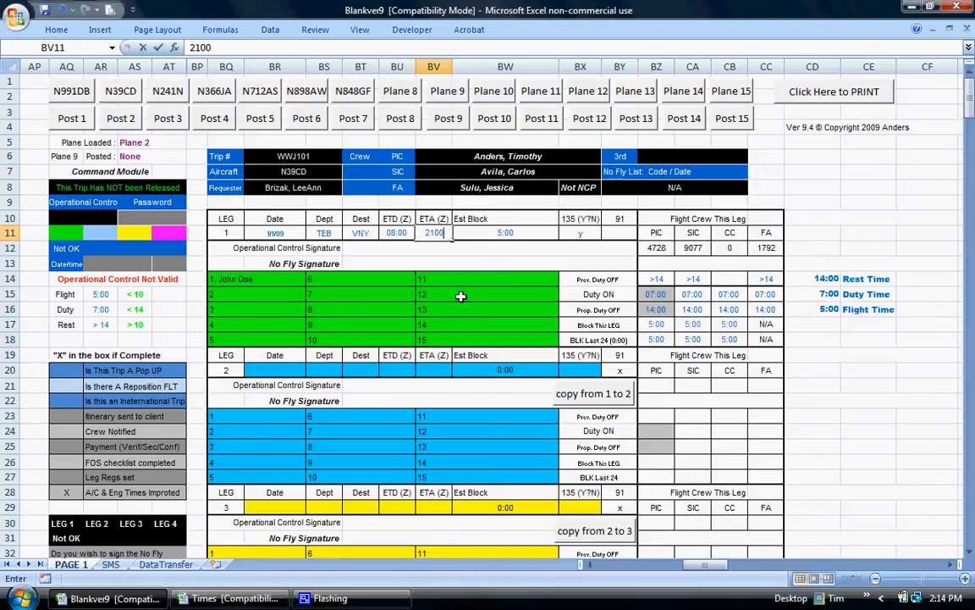
key(Return)
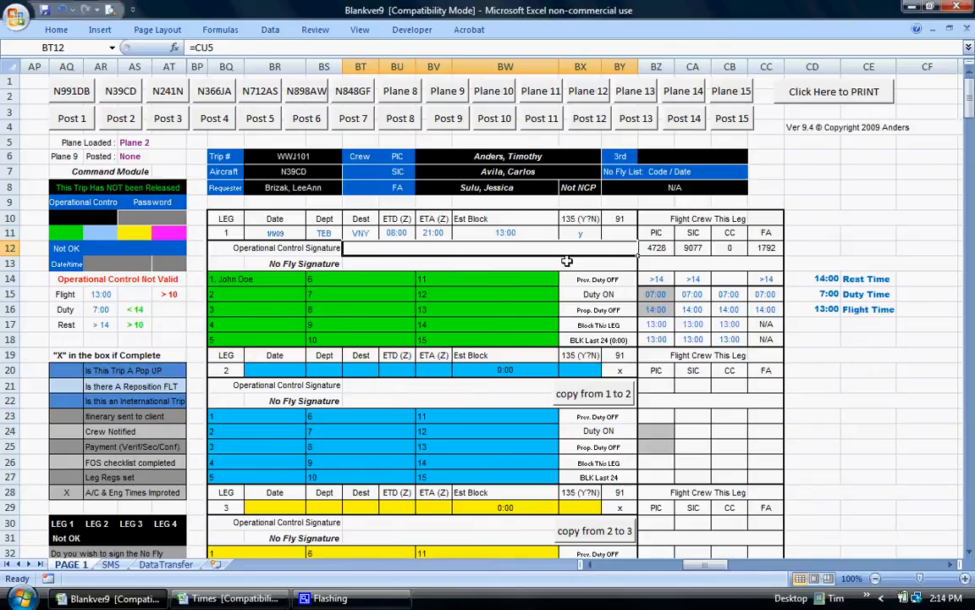
Step: Change the PIC's proposed duty-off time on leg 1 to 2100
click(664, 310)
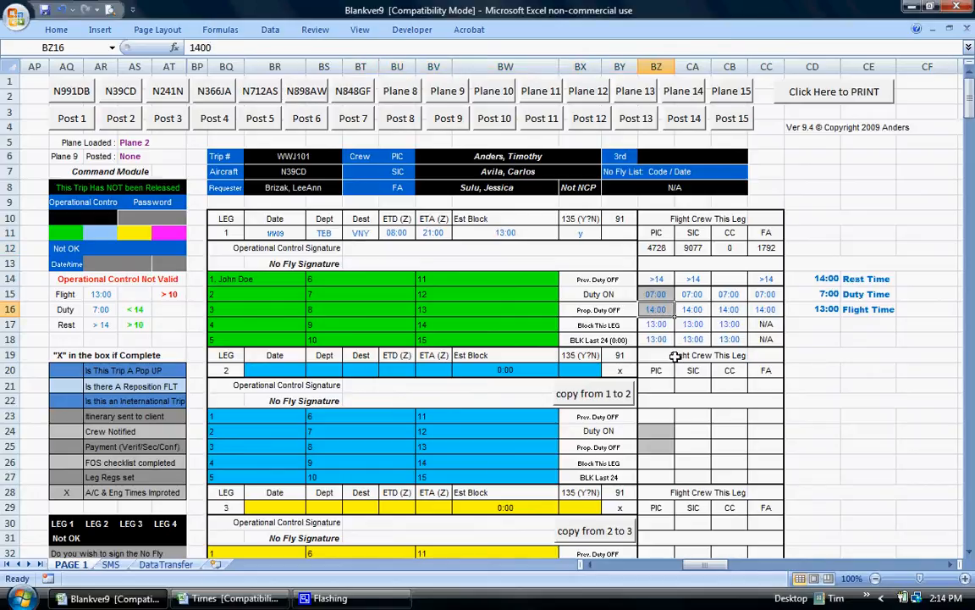
text(2100)
key(Return)
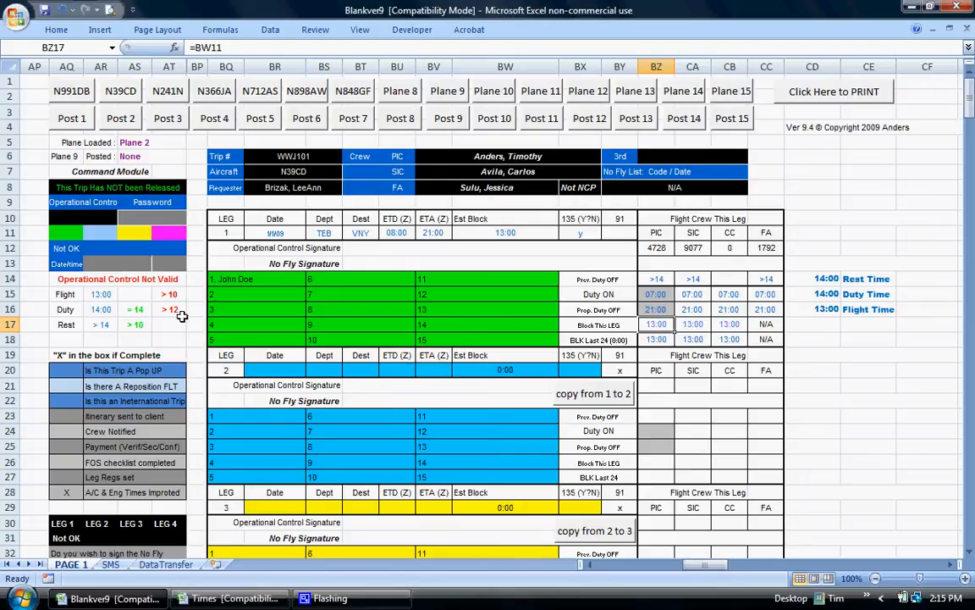
Step: Set the PIC's proposed duty-off time on leg 1 to 2101
click(665, 311)
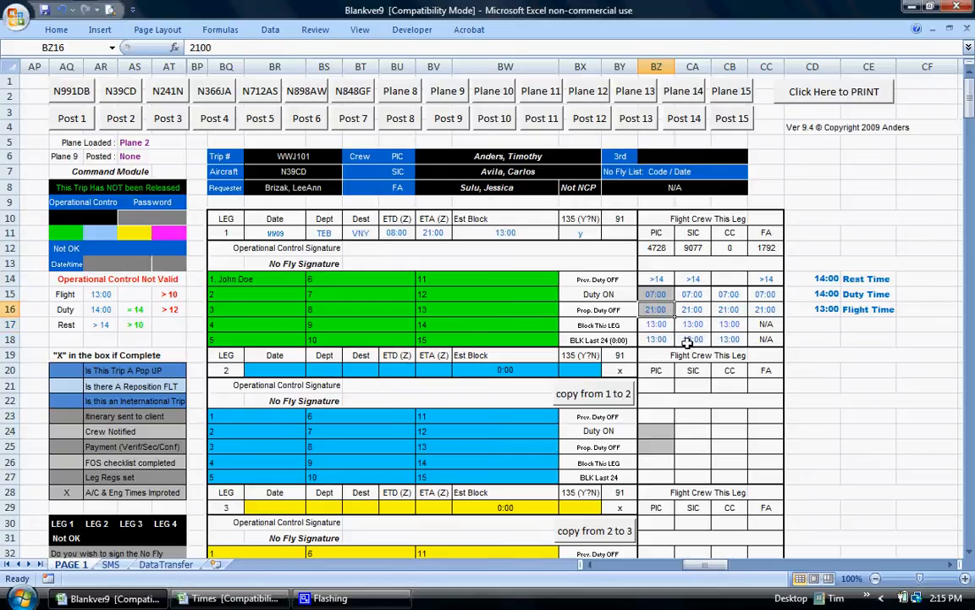
text(21)
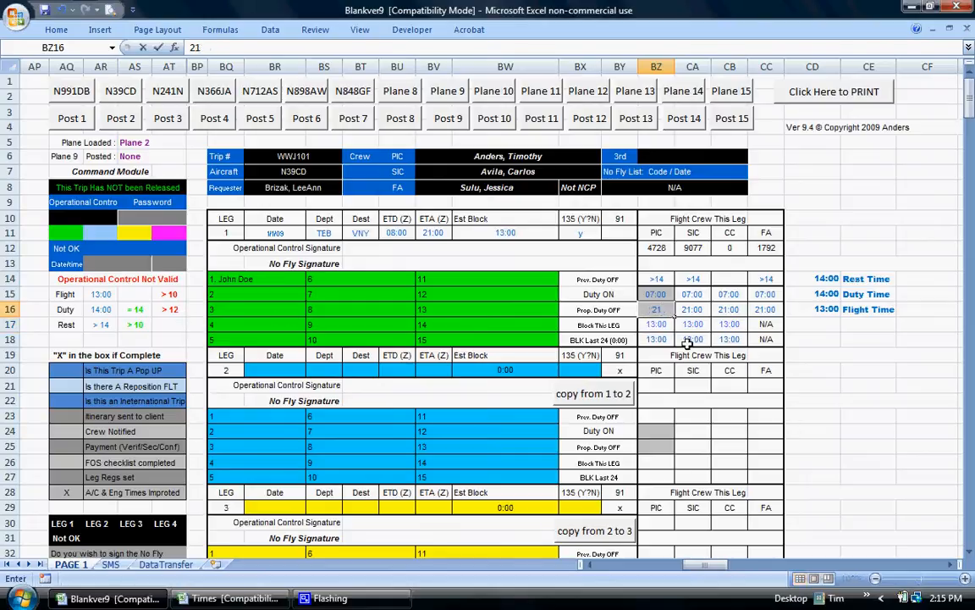
text(010)
key(BackSpace)
key(Return)
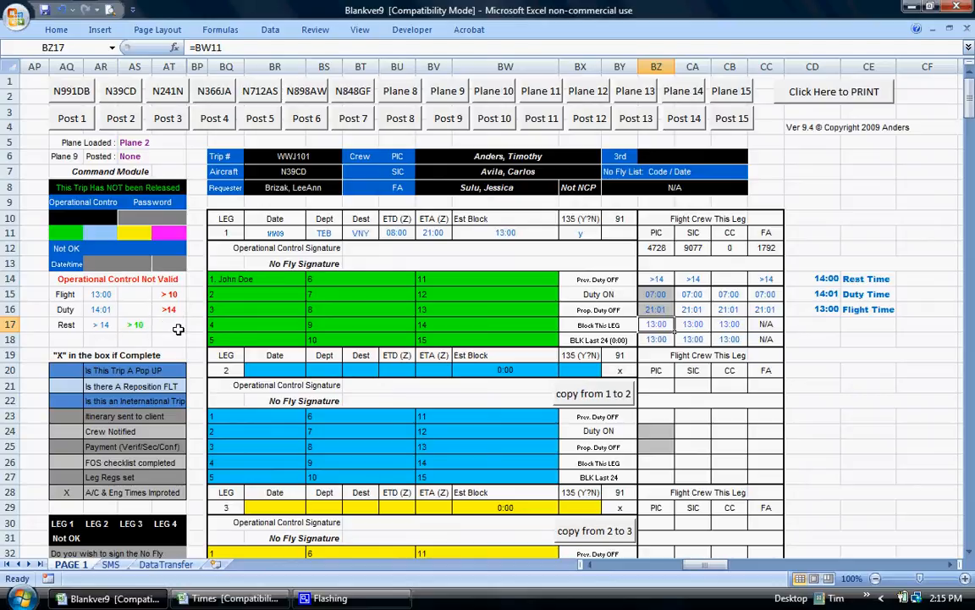
Step: Set the PIC's previous duty-off time on leg 1 to 2100
click(654, 297)
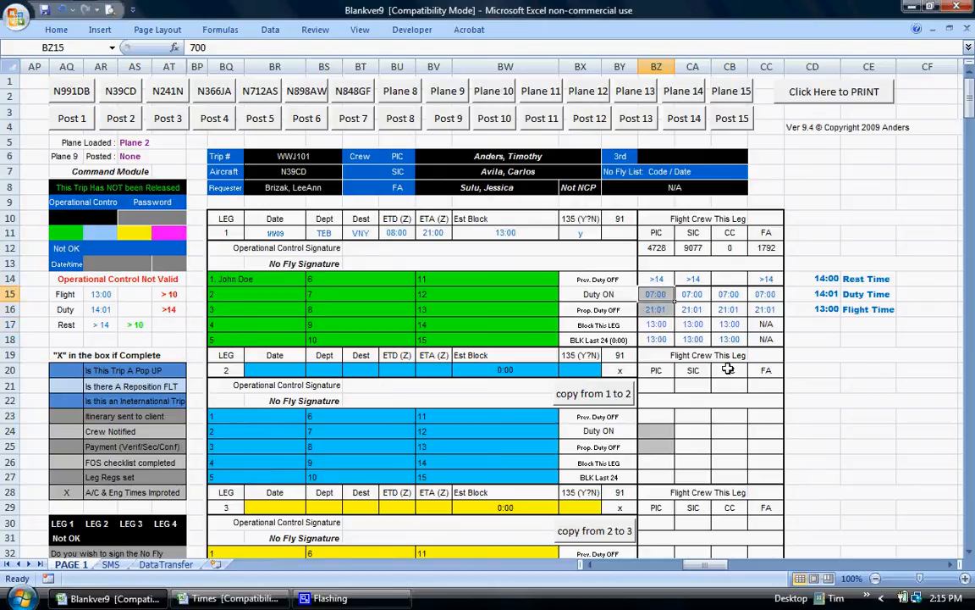
key(Up)
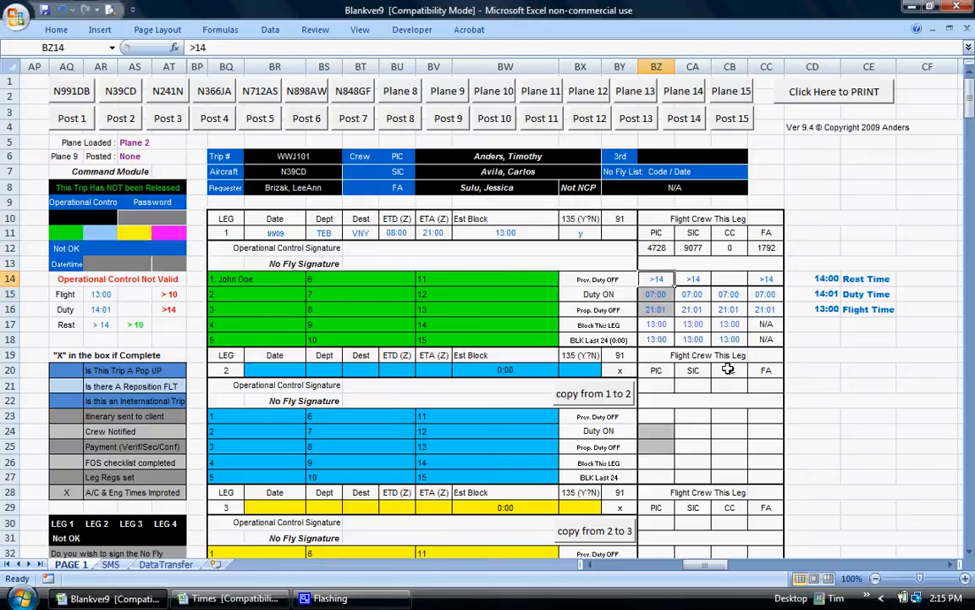
text(21:)
text(00)
key(Return)
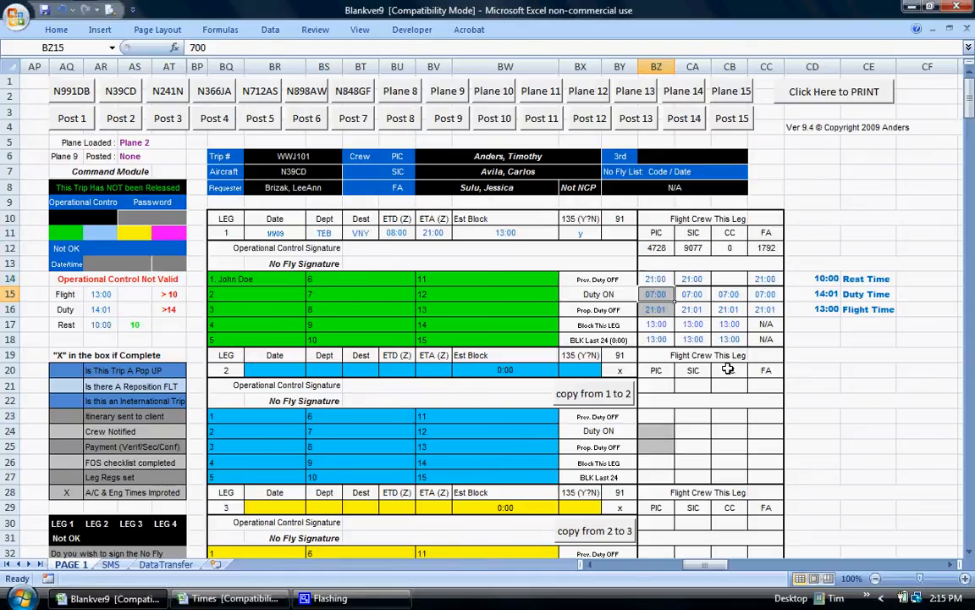
Step: Try 2200 as the PIC's previous duty-off time on leg 1 and check the rest time and rest limit formulas
key(Up)
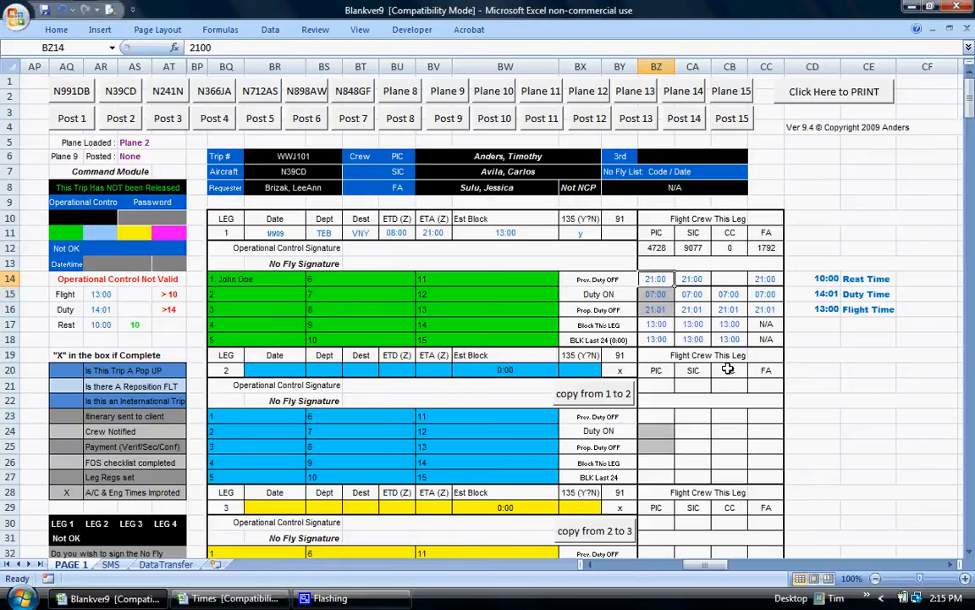
text(2200)
key(Return)
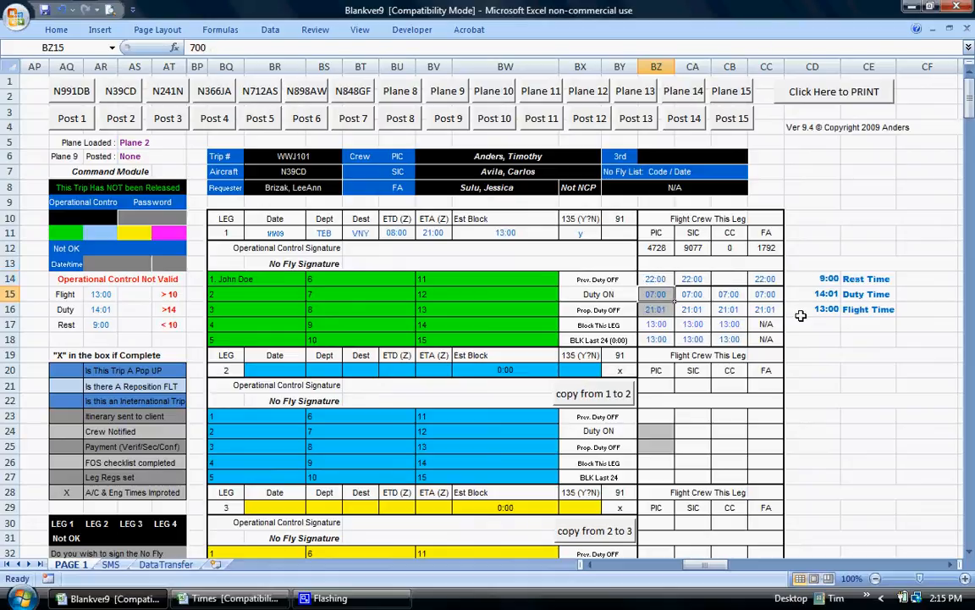
click(814, 279)
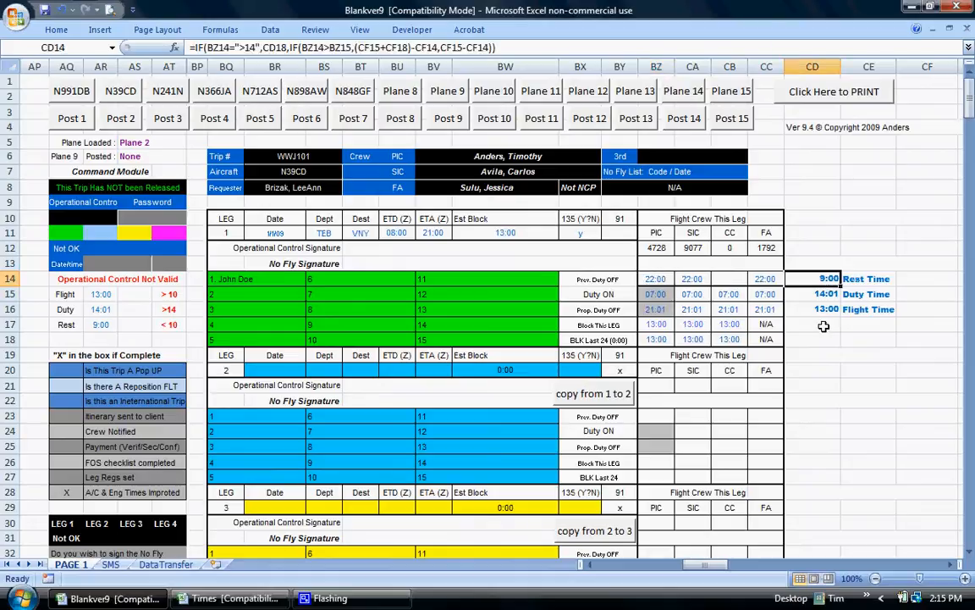
click(170, 325)
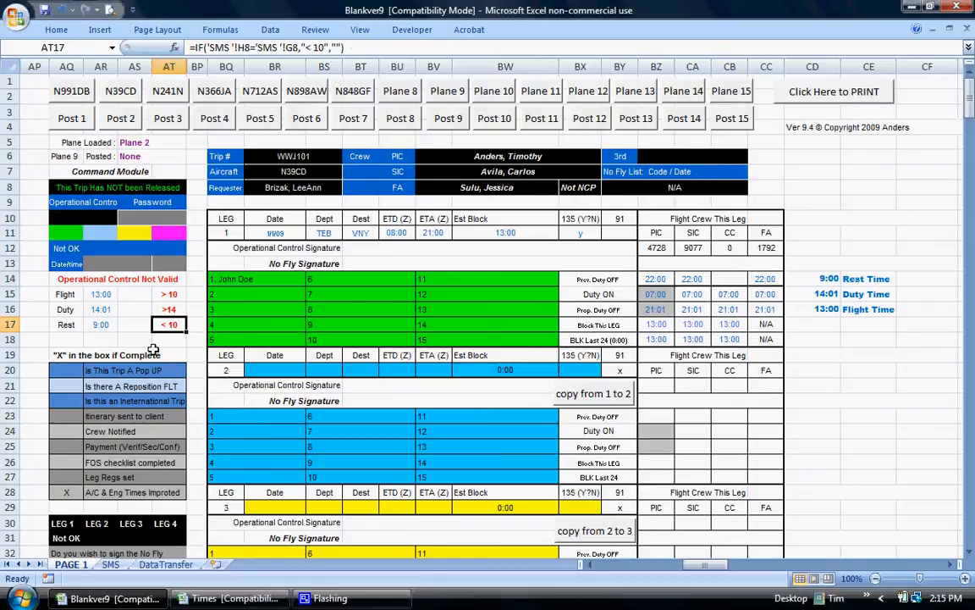
Step: Change the PIC's previous duty-off time on leg 1 back to 2100
click(663, 279)
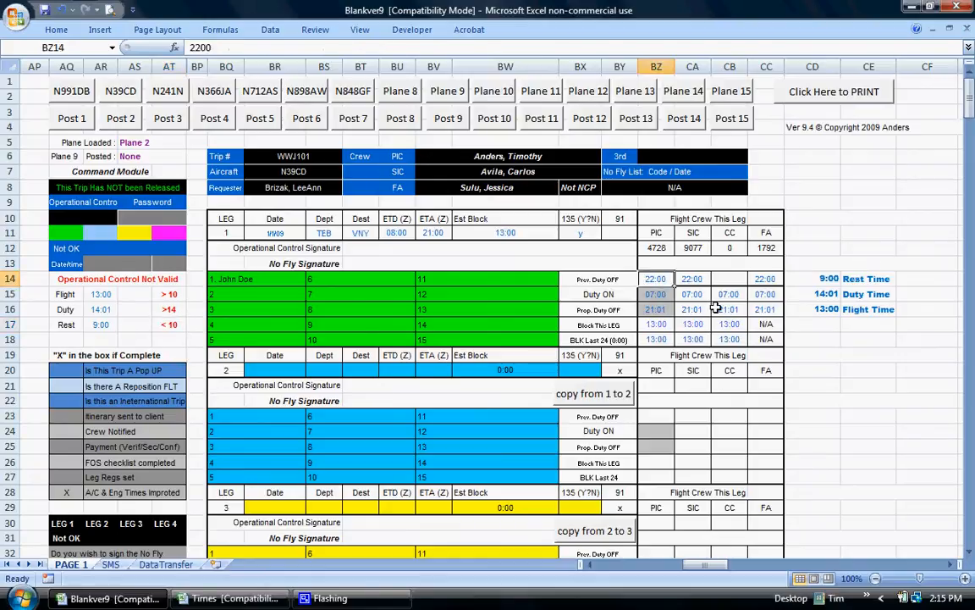
text(2100)
key(Return)
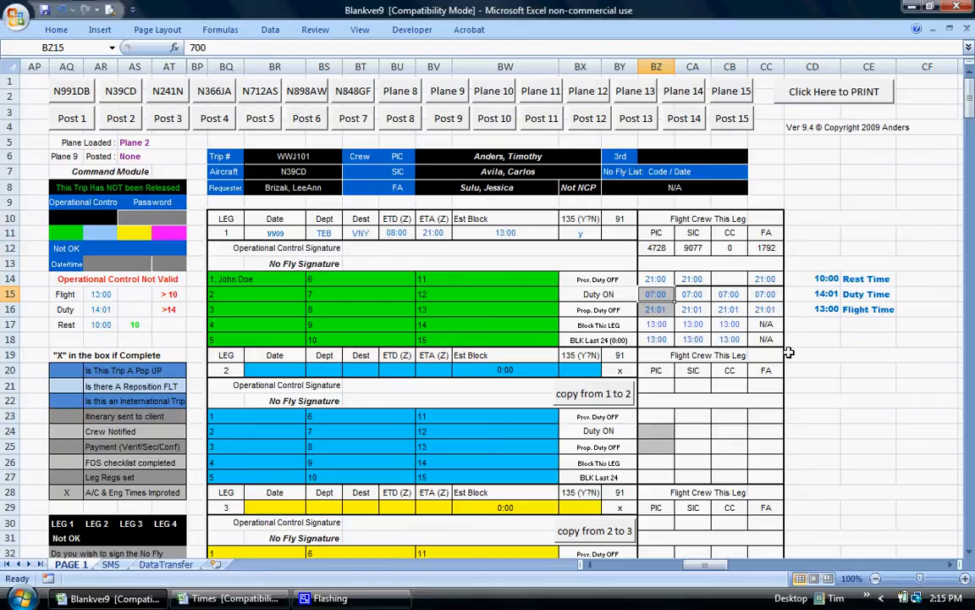
Step: Mark the pop-up trip, reposition flight and international trip items of the completion checklist with x
scroll(798, 390, down, 1)
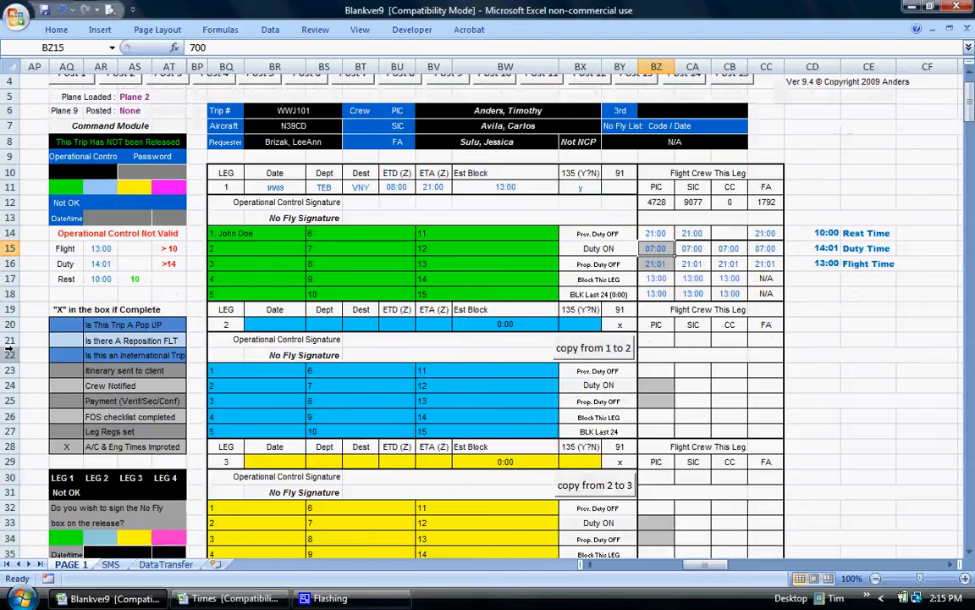
click(67, 325)
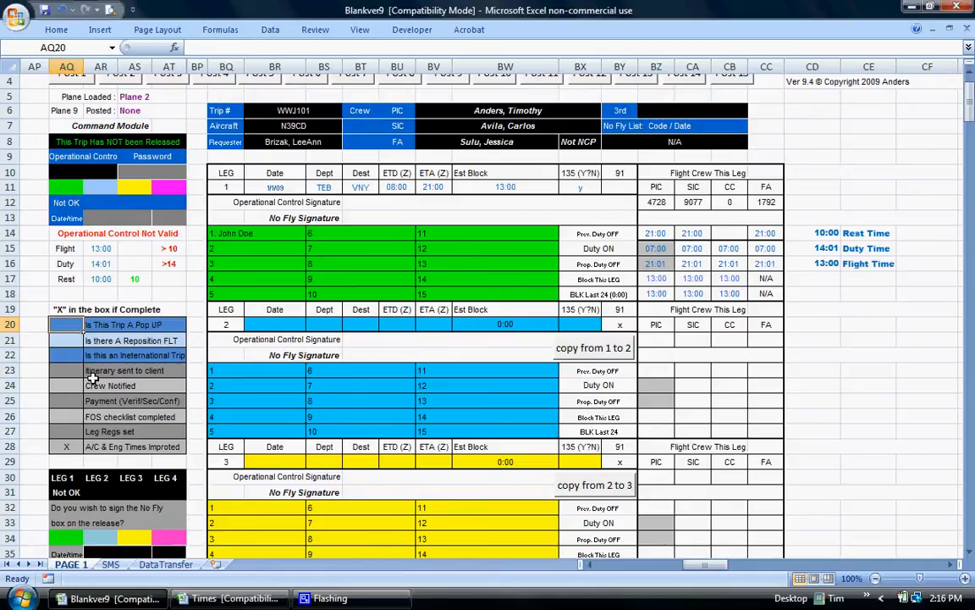
text(x)
key(Return)
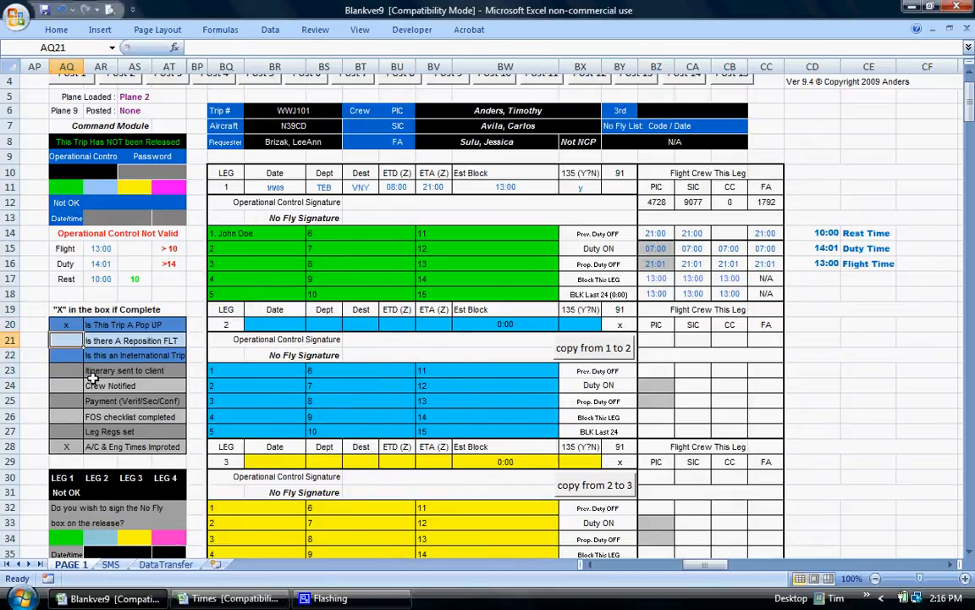
text(x)
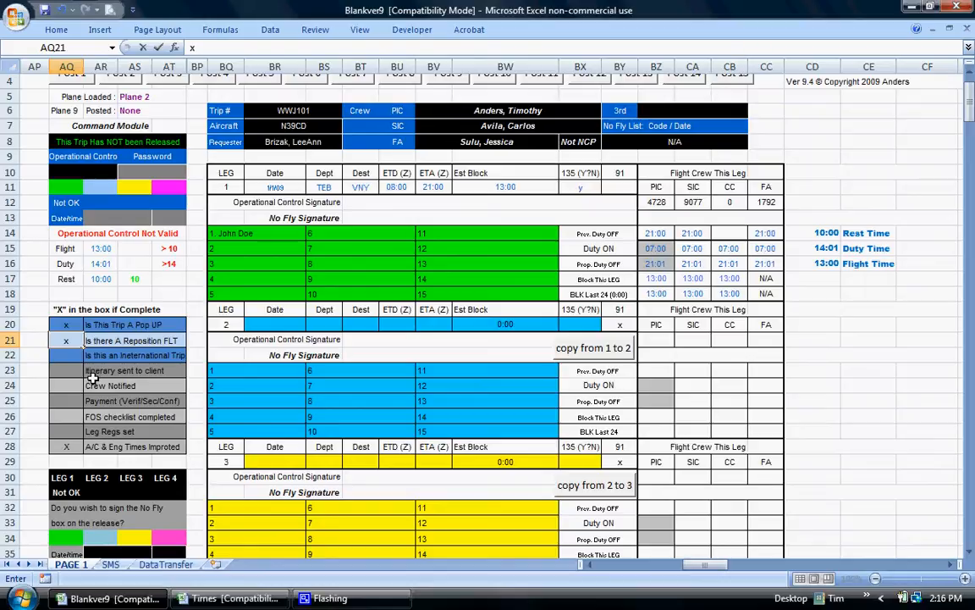
key(Return)
text(x)
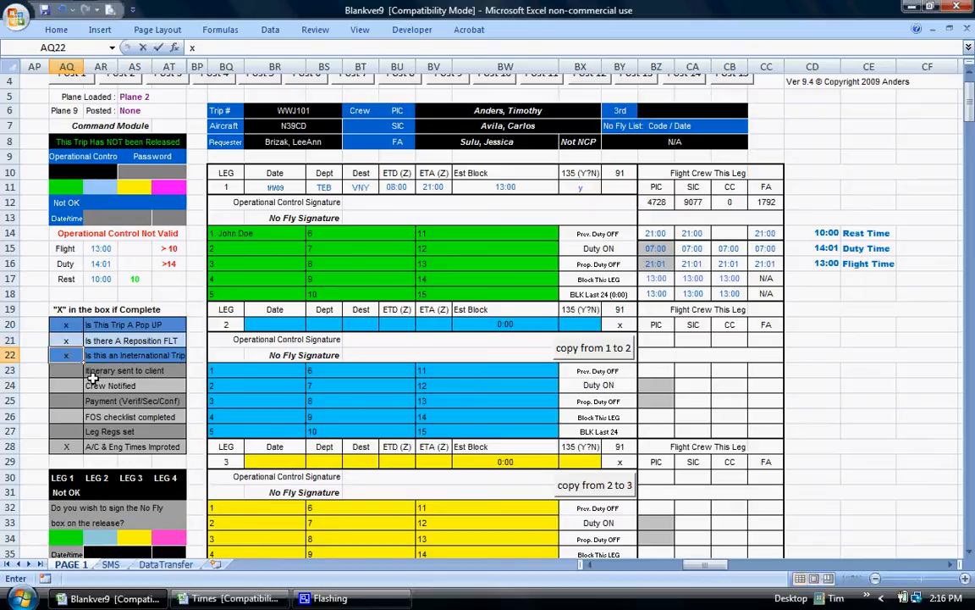
key(Return)
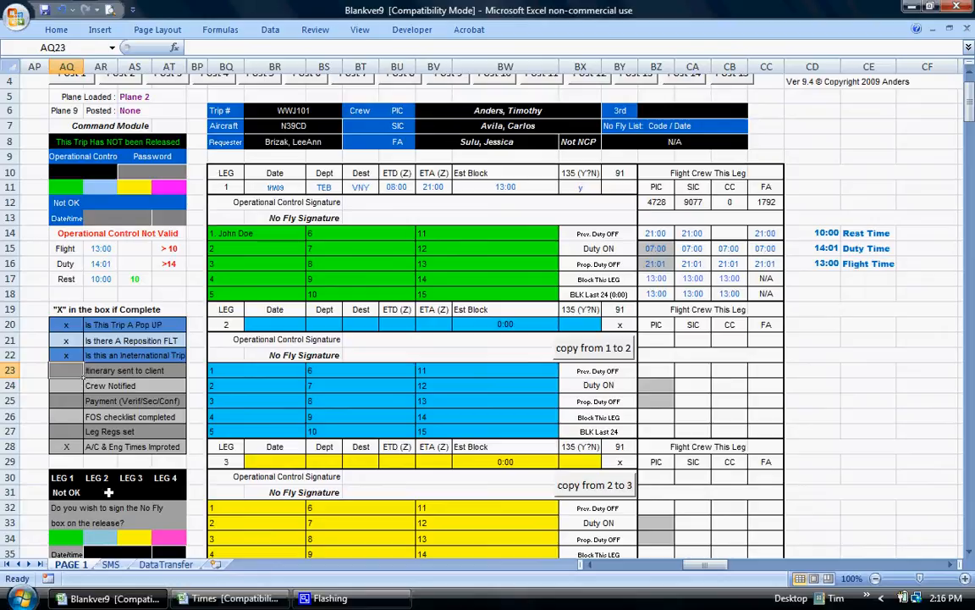
Step: Examine the flight risk assessment on the SMS sheet, from the pilot factor scores down to the total leg scores and mitigation fields
click(110, 565)
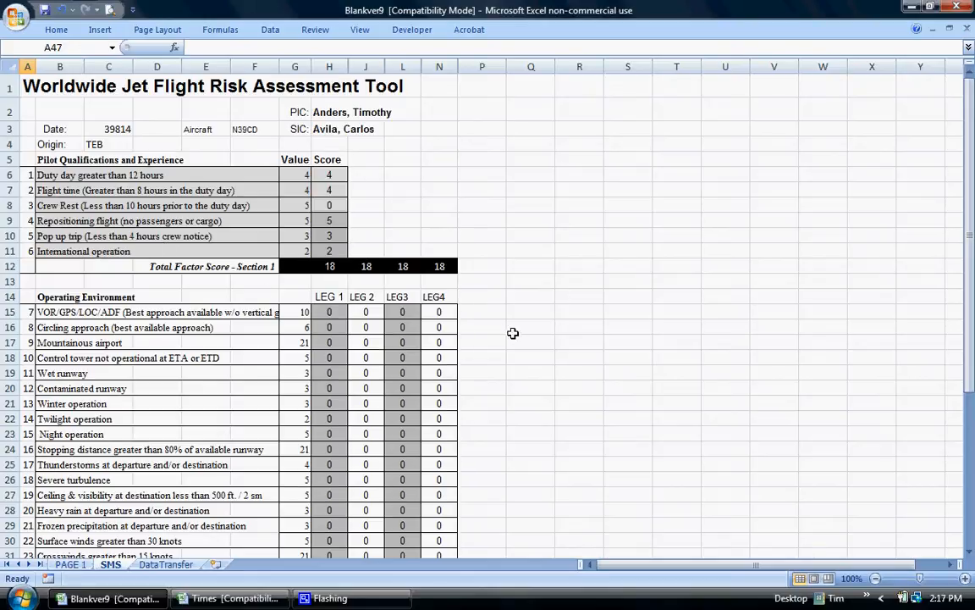
scroll(510, 332, down, 2)
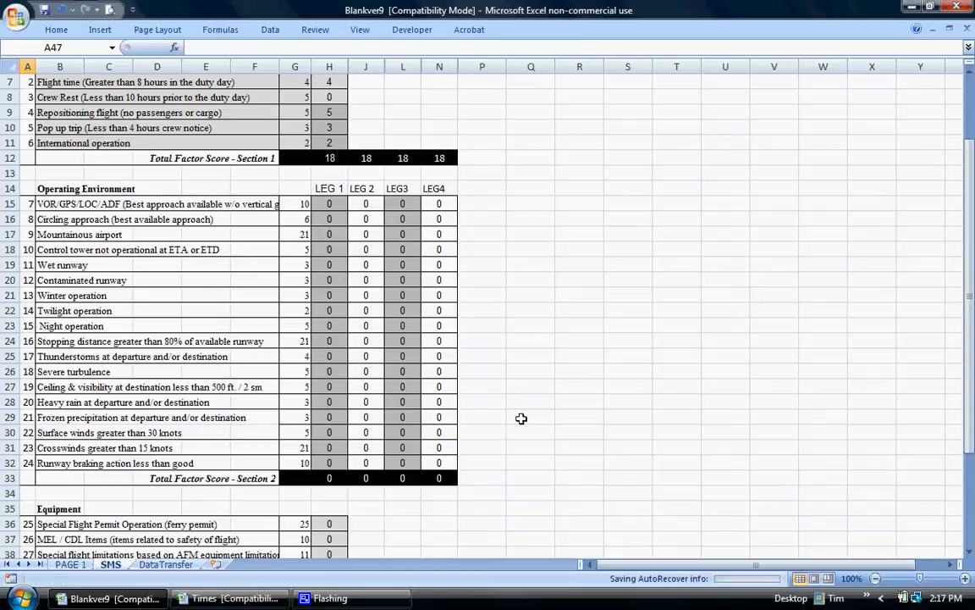
scroll(519, 407, down, 2)
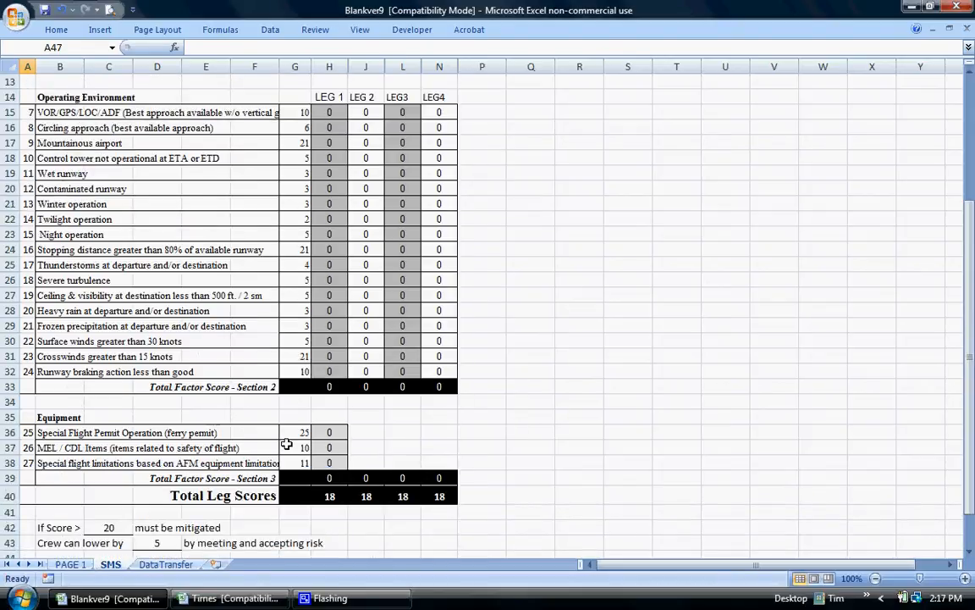
scroll(398, 435, down, 2)
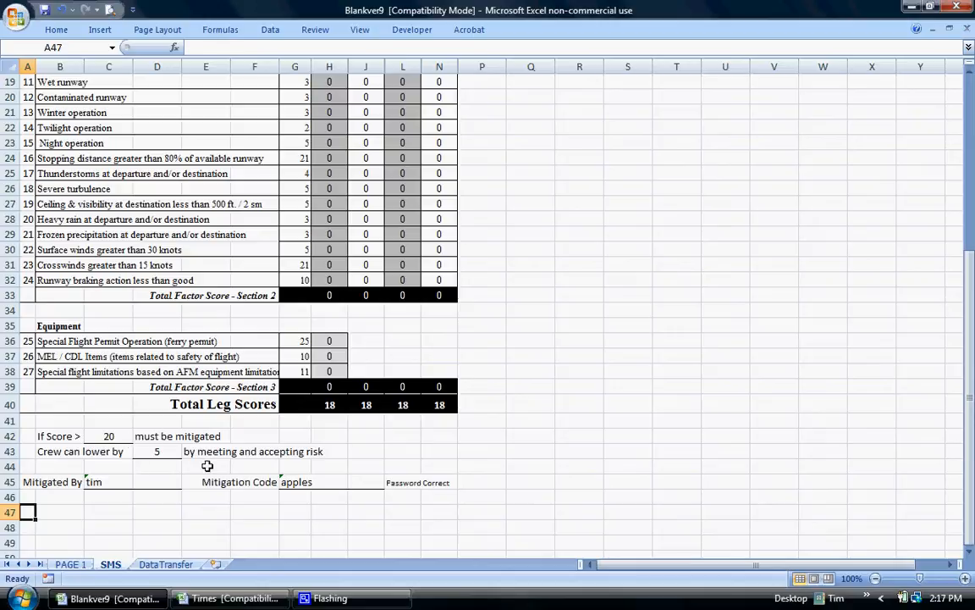
scroll(208, 464, up, 1)
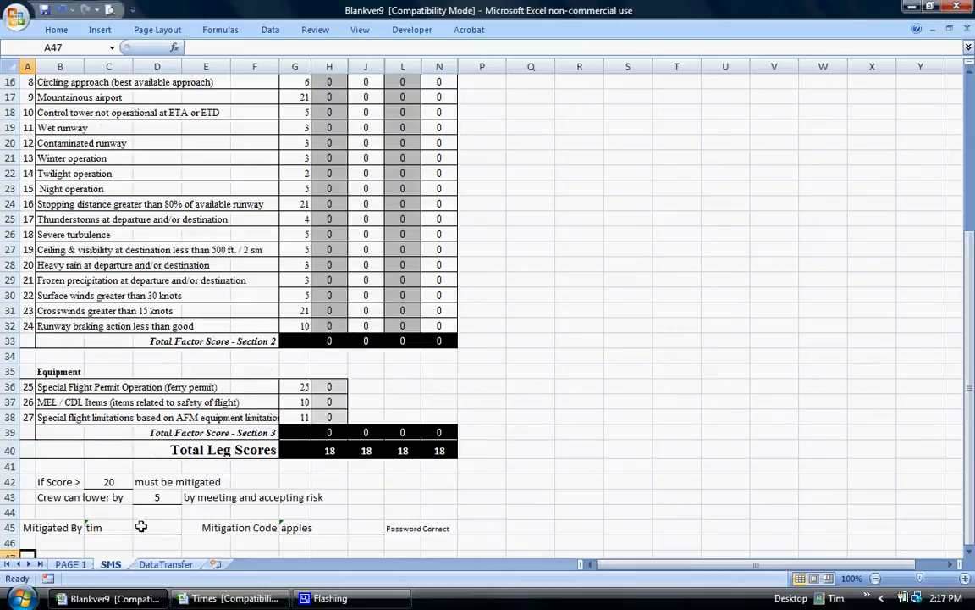
scroll(300, 514, up, 5)
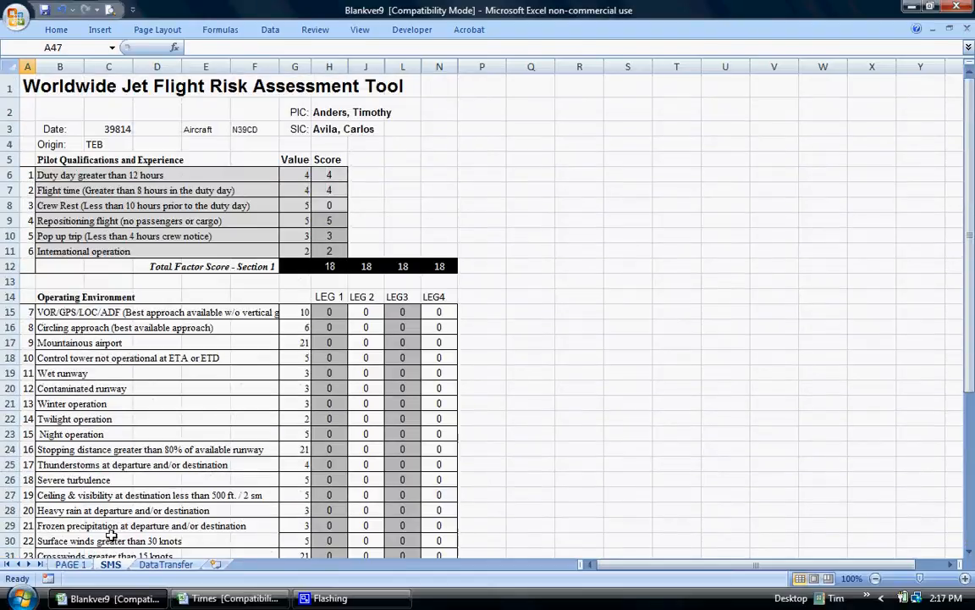
Step: Return to the PAGE 1 sheet and copy the leg 1 passenger list into leg 2
click(70, 564)
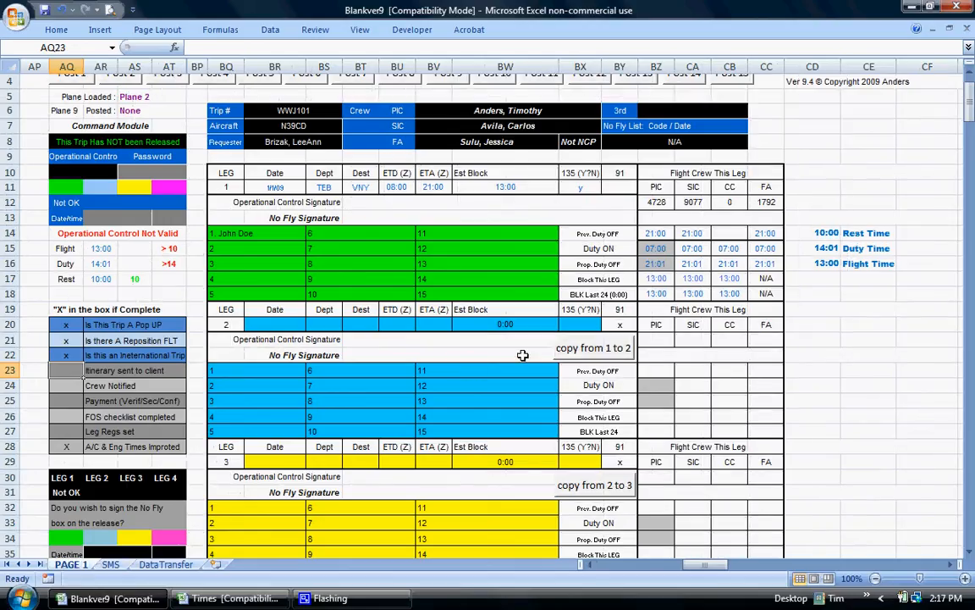
scroll(471, 320, down, 1)
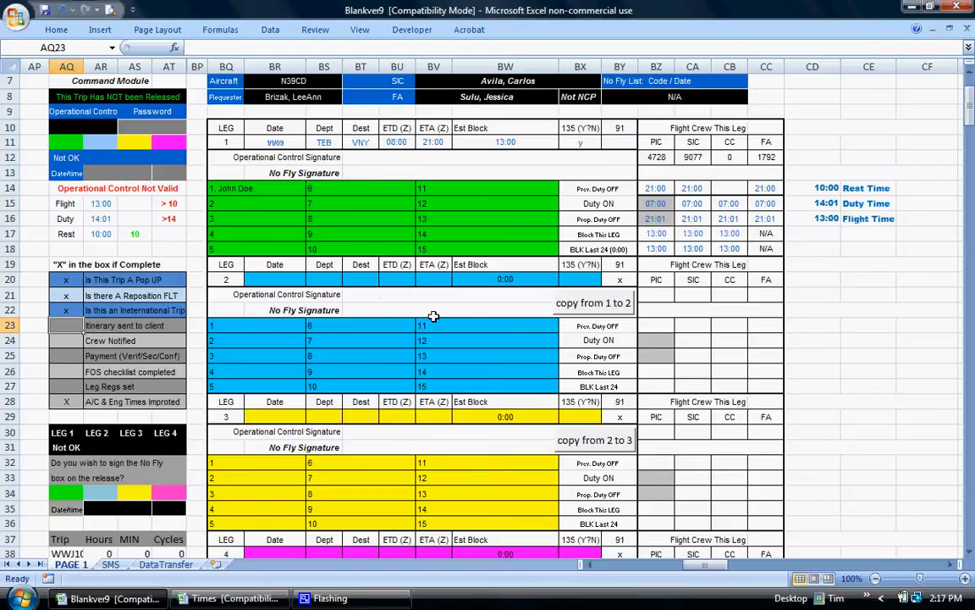
click(580, 310)
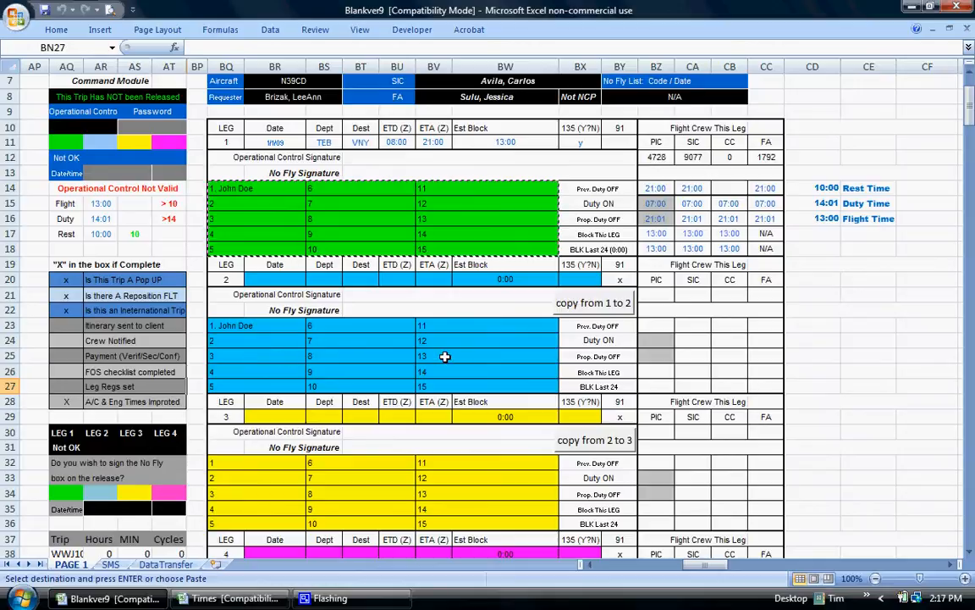
Step: Answer the No Fly signature question with y for leg 1 and n for legs 2, 3 and 4
scroll(440, 357, down, 1)
scroll(438, 357, down, 1)
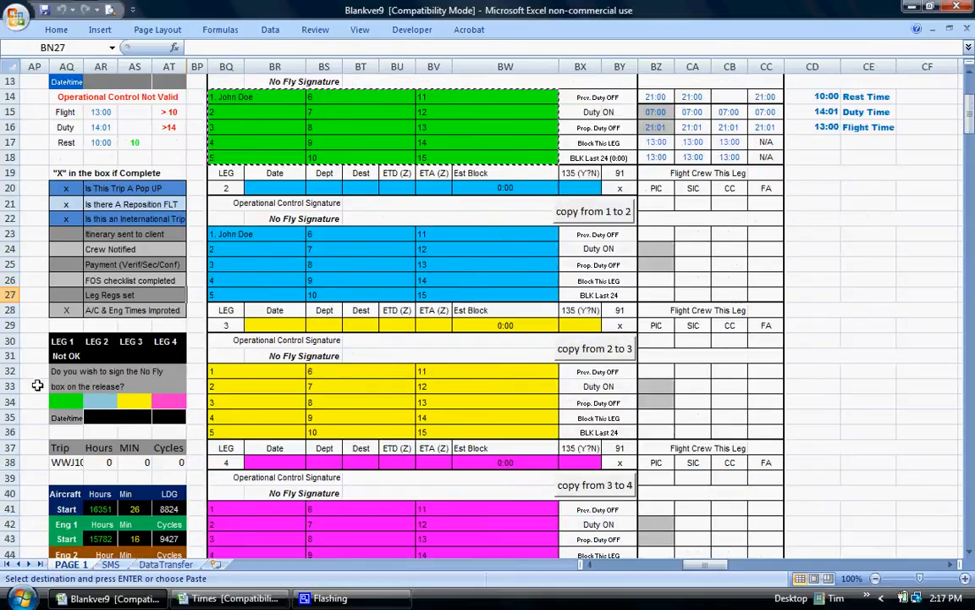
click(77, 403)
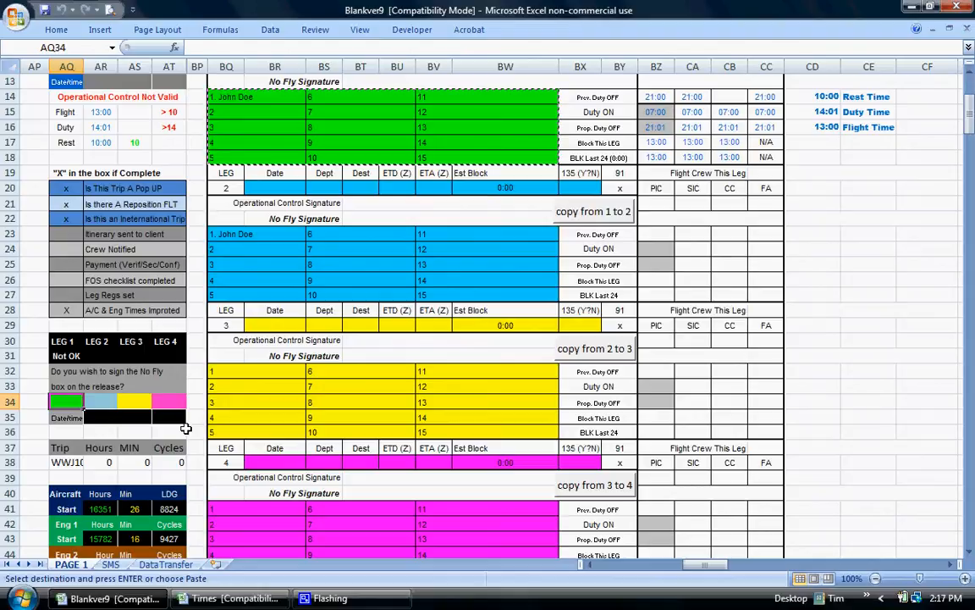
text(y)
key(Tab)
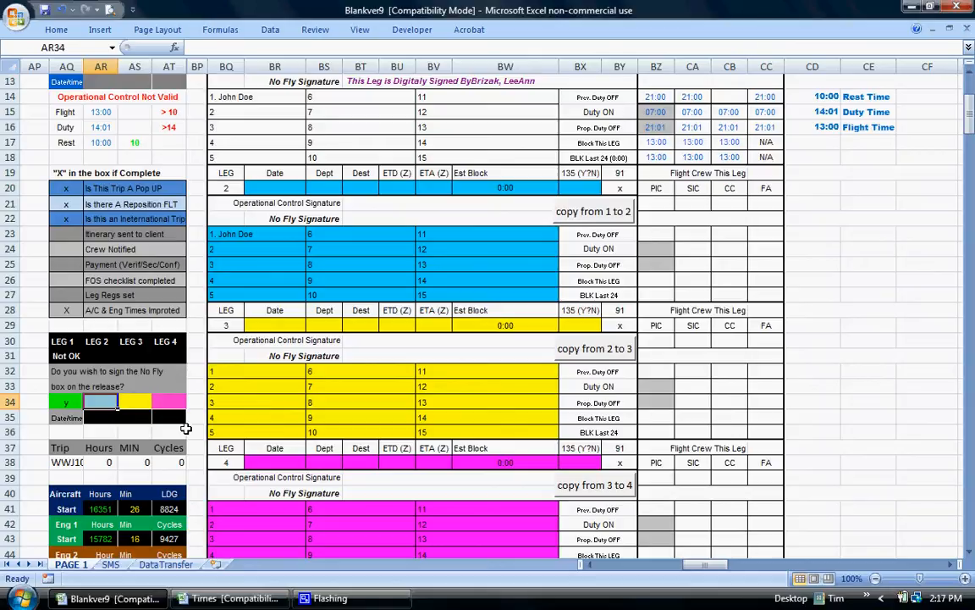
text(n)
key(Tab)
text(n)
key(Tab)
text(n)
key(Return)
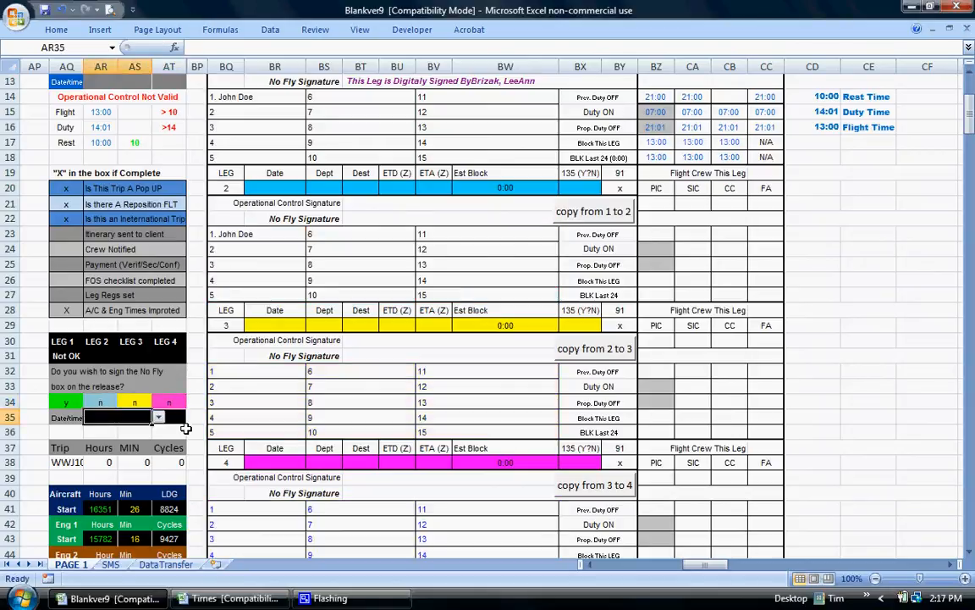
Step: Stamp the No Fly signature with the offered date 9/30/2009 and time 14:17
click(158, 417)
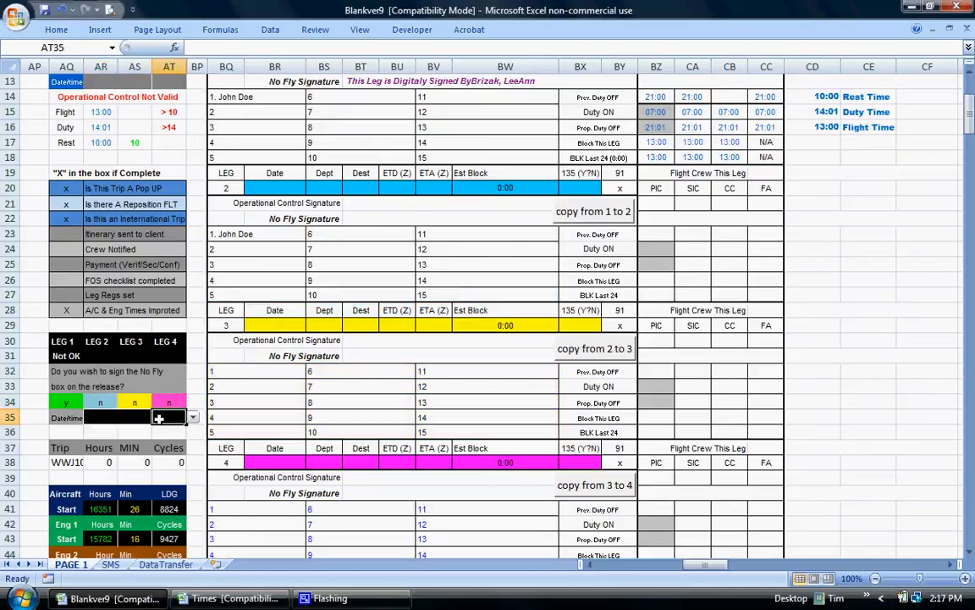
click(145, 416)
click(159, 417)
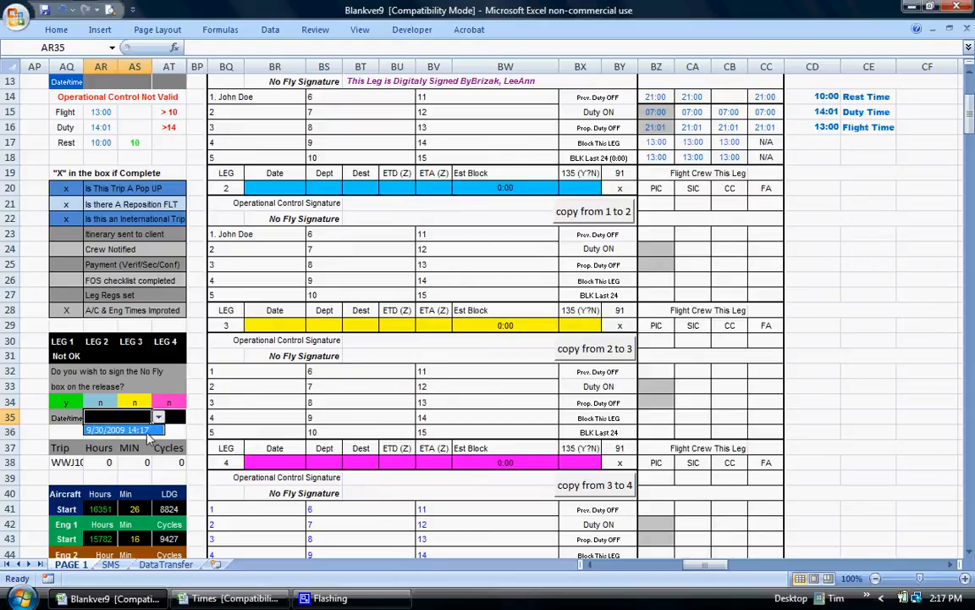
click(118, 393)
click(192, 418)
click(192, 417)
click(159, 388)
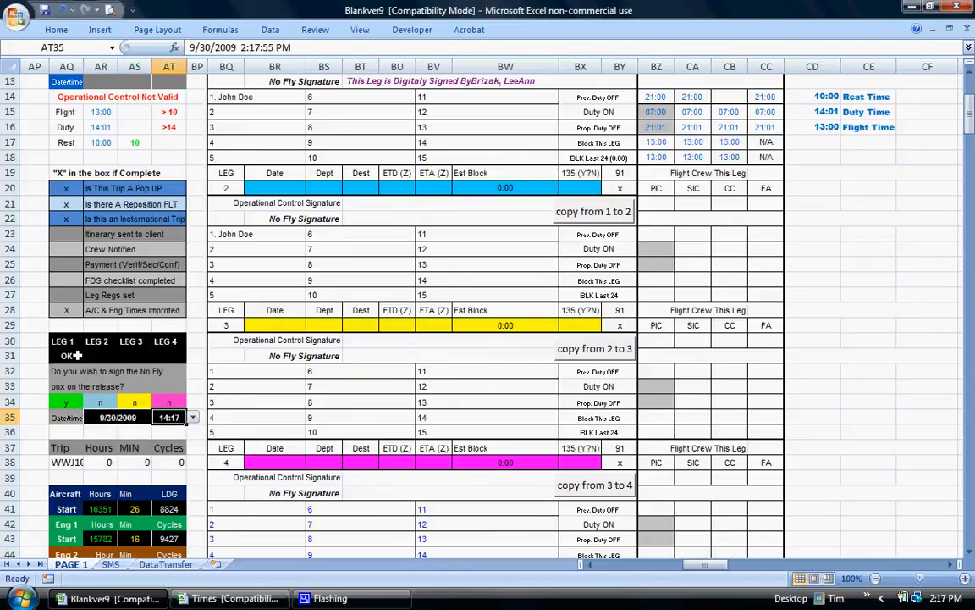
scroll(102, 432, down, 4)
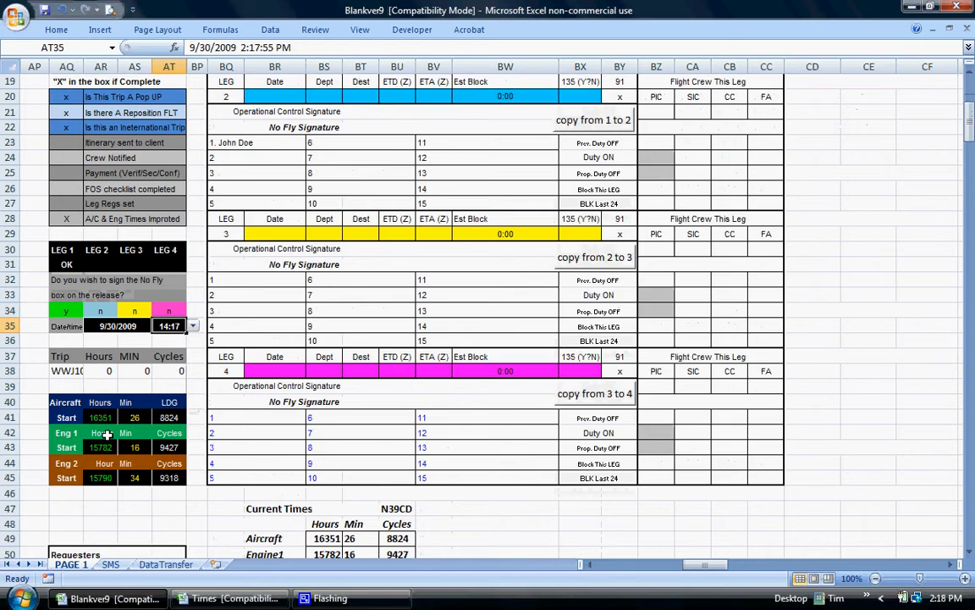
Step: Post the trip to the Plane 2 log for N39CD, minimize the Times workbook and return to the PAGE 1 sheet of Blankver9
scroll(107, 436, up, 8)
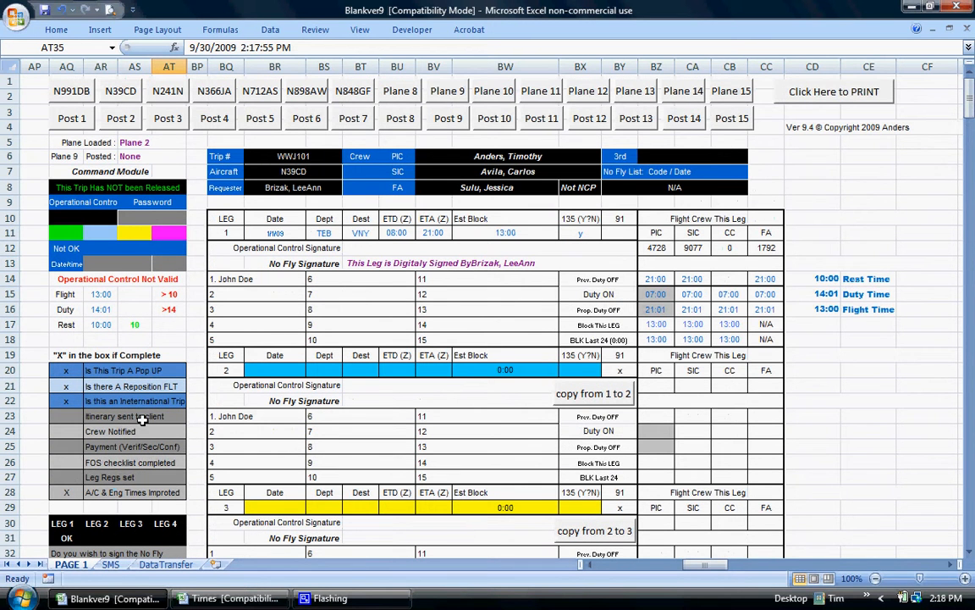
click(121, 120)
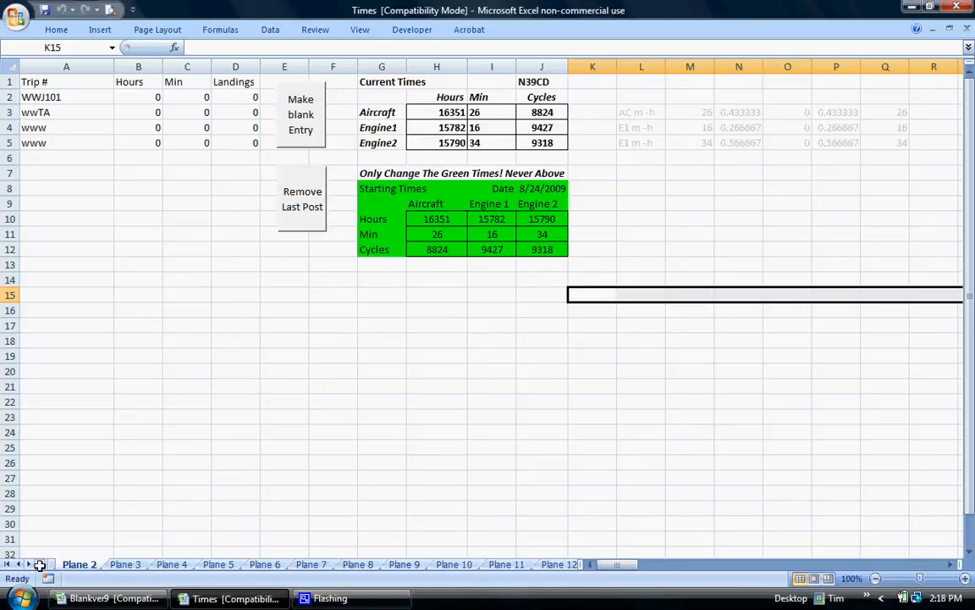
click(912, 6)
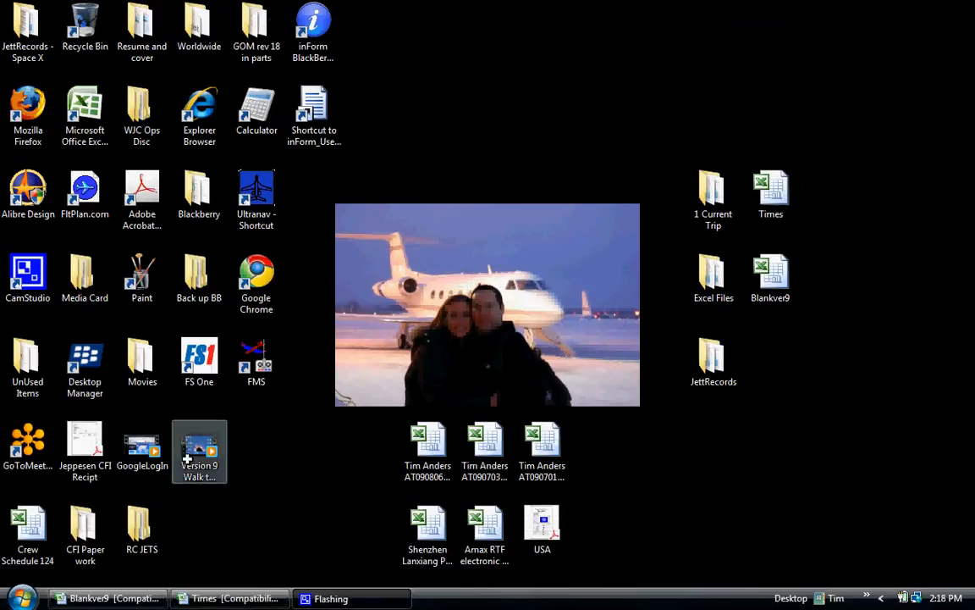
click(133, 603)
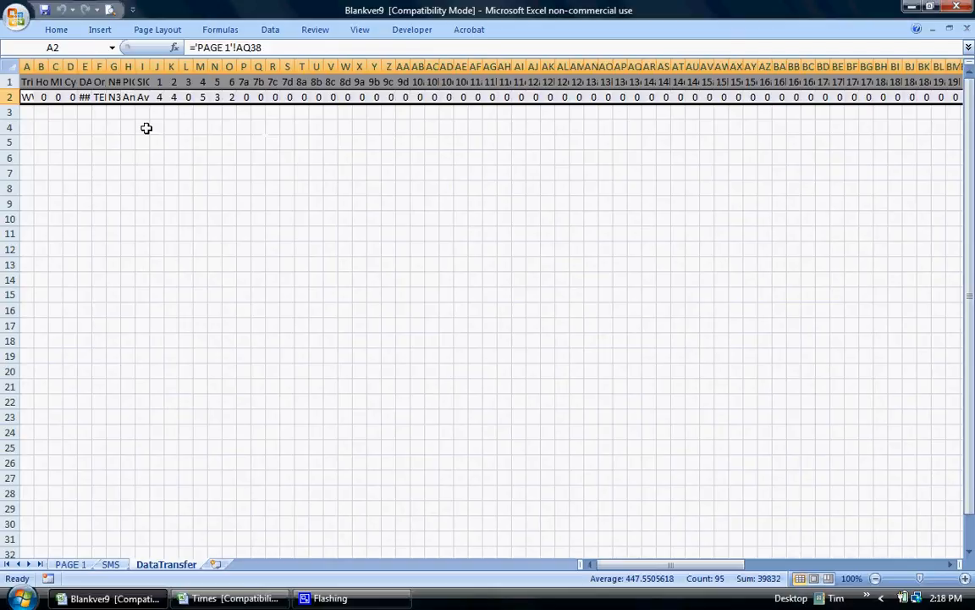
click(71, 565)
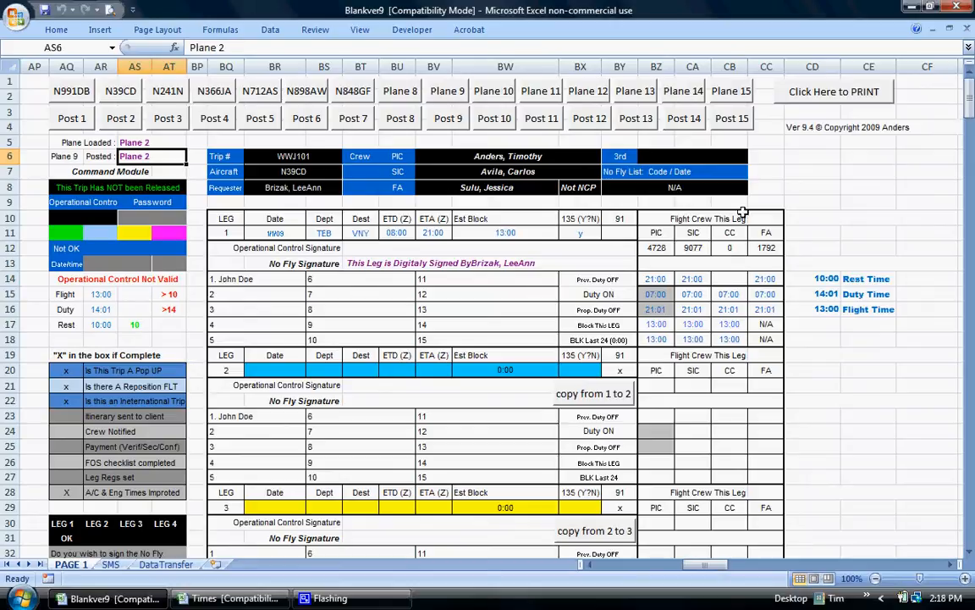
scroll(742, 213, down, 1)
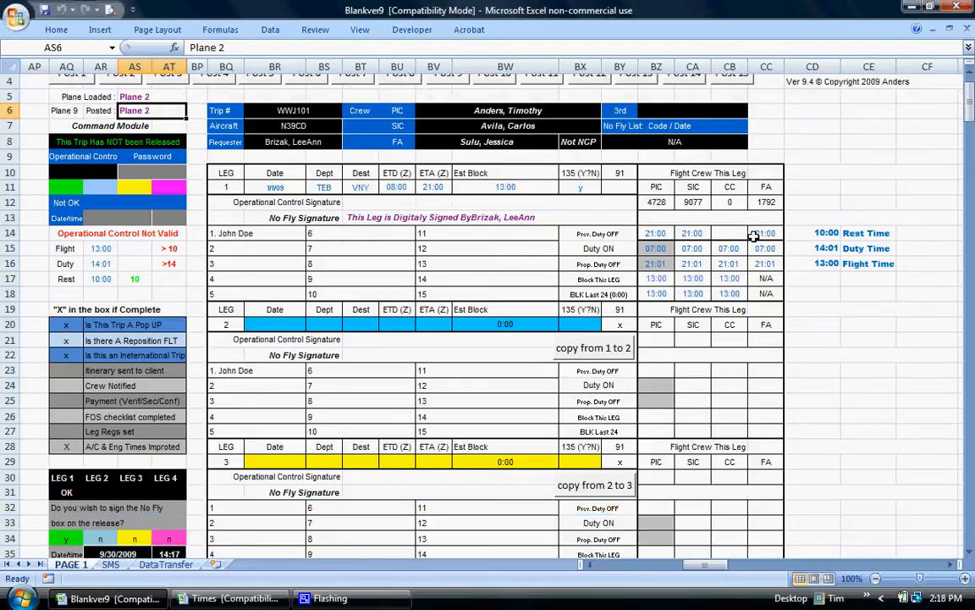
scroll(749, 229, up, 1)
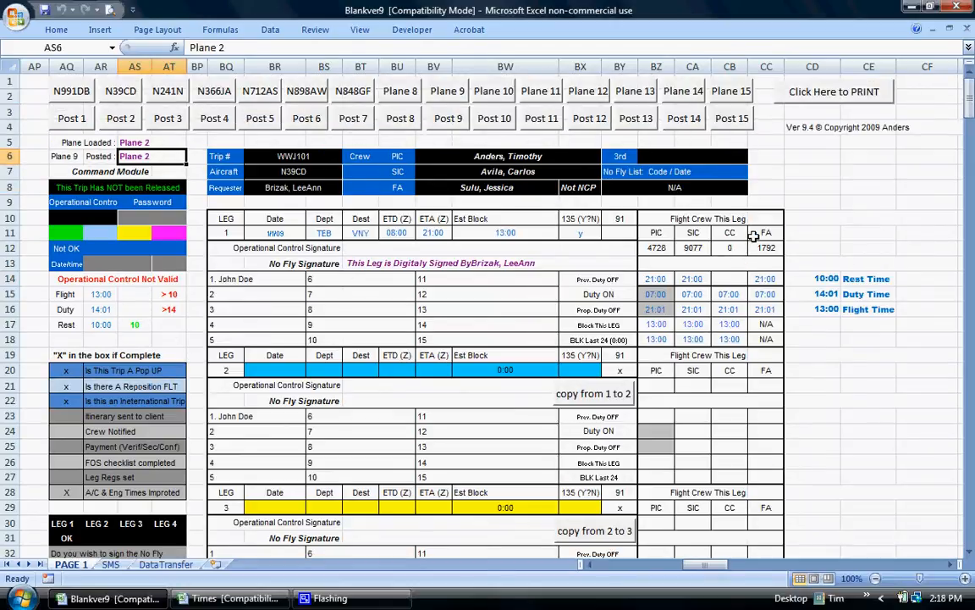